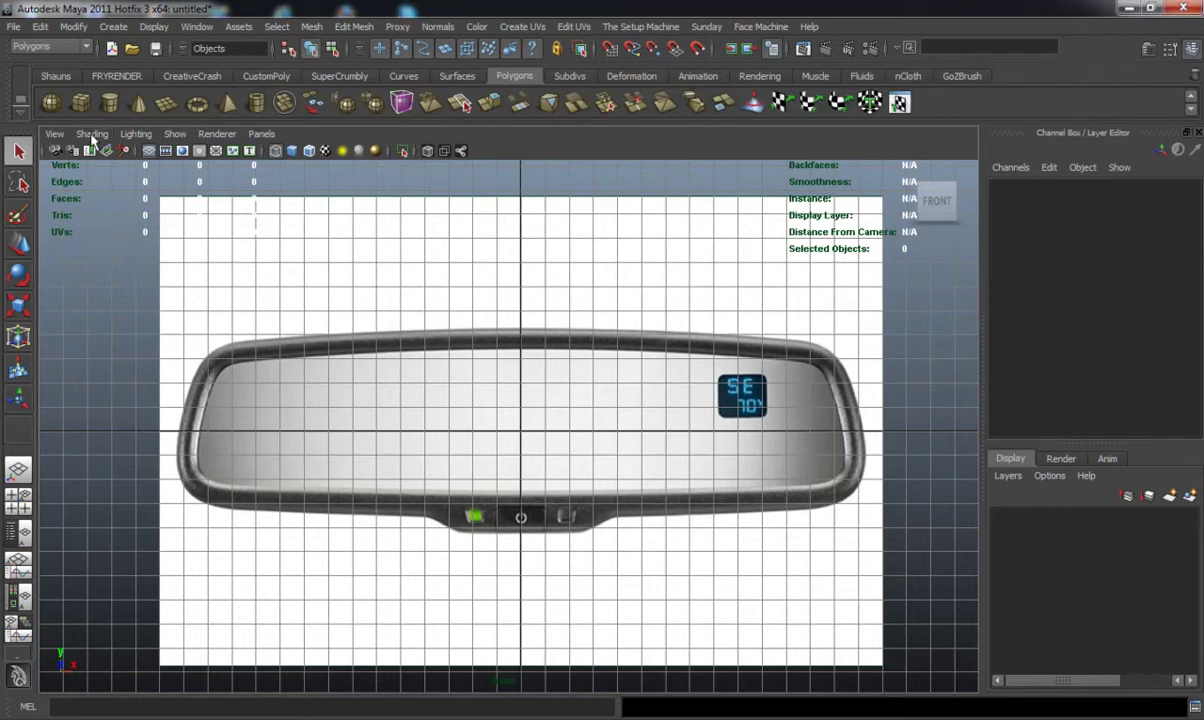
Create a polygon cube over the mirror image's right half, starting at the centre line, about 14.25 width, 3.96 height and 7.3 depth
{"action": "left_click", "coordinate": [80, 103]}
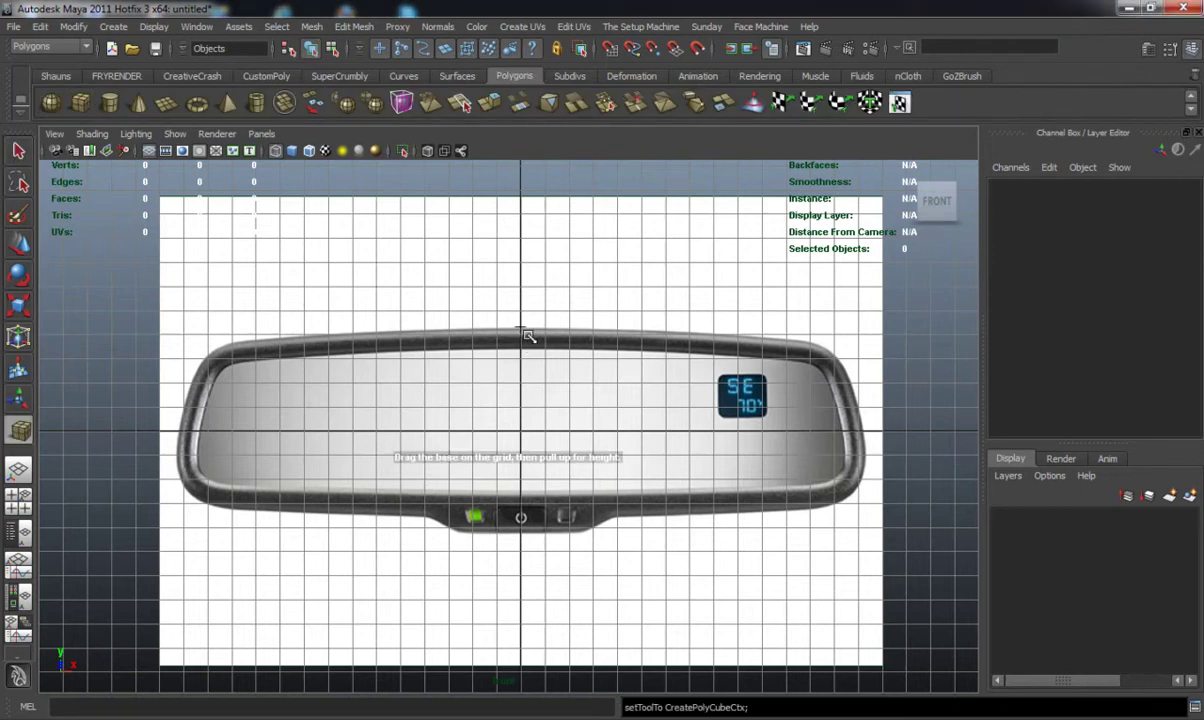
{"action": "left_click_drag", "start_coordinate": [520, 330], "coordinate": [520, 377]}
{"action": "left_click_drag", "start_coordinate": [537, 511], "coordinate": [865, 505]}
{"action": "key", "text": "space"}
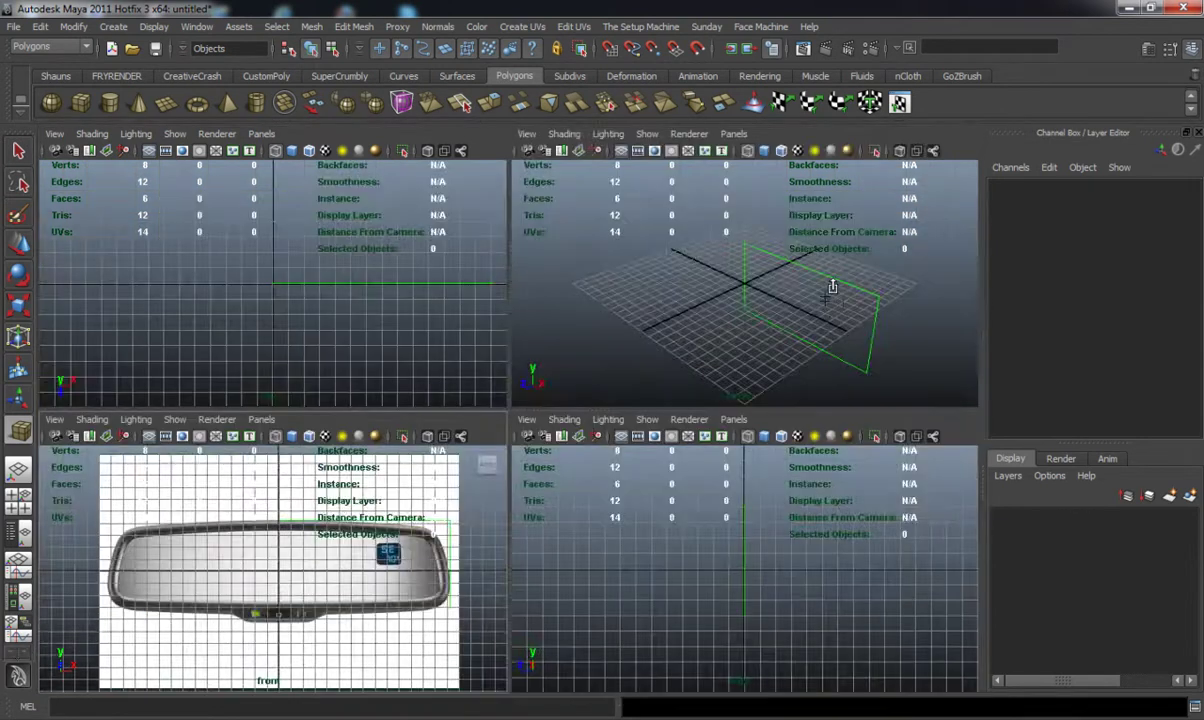
{"action": "key", "text": "space"}
{"action": "left_click_drag", "start_coordinate": [739, 344], "coordinate": [683, 432], "text": "alt"}
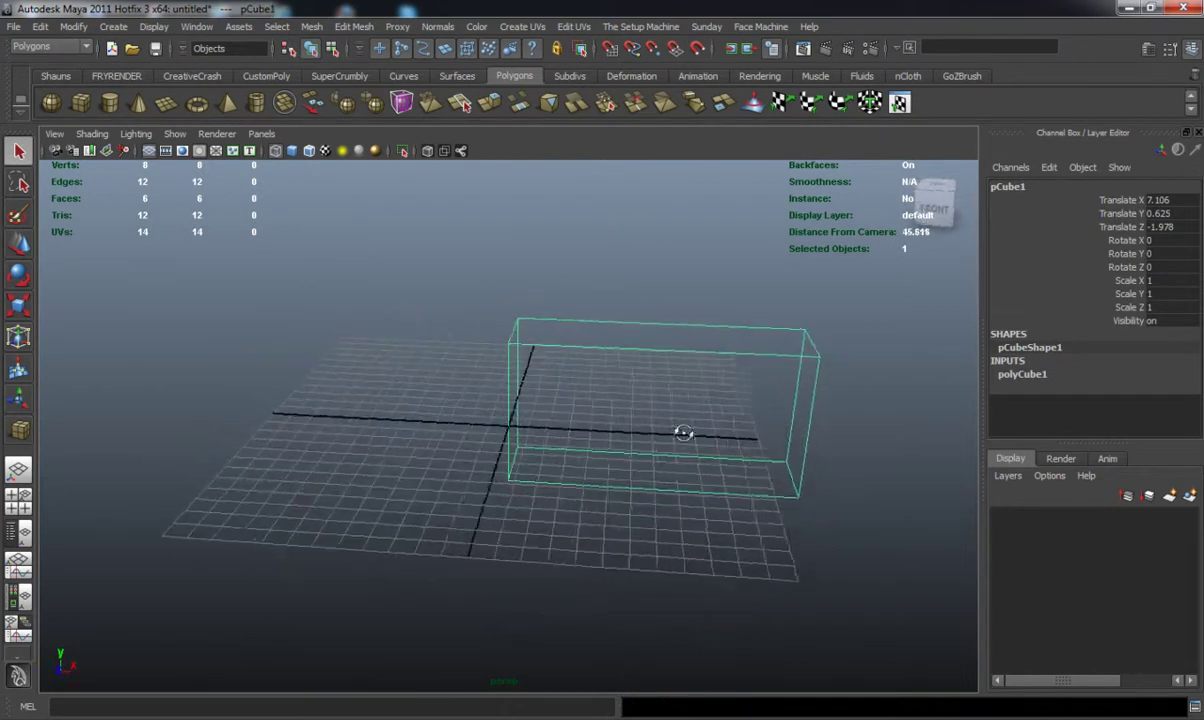
Set the cube's width subdivisions to 3 and its depth subdivisions to 3
{"action": "left_click", "coordinate": [1022, 374]}
{"action": "left_click", "coordinate": [1093, 376]}
{"action": "middle_click_drag", "start_coordinate": [849, 392], "coordinate": [859, 389]}
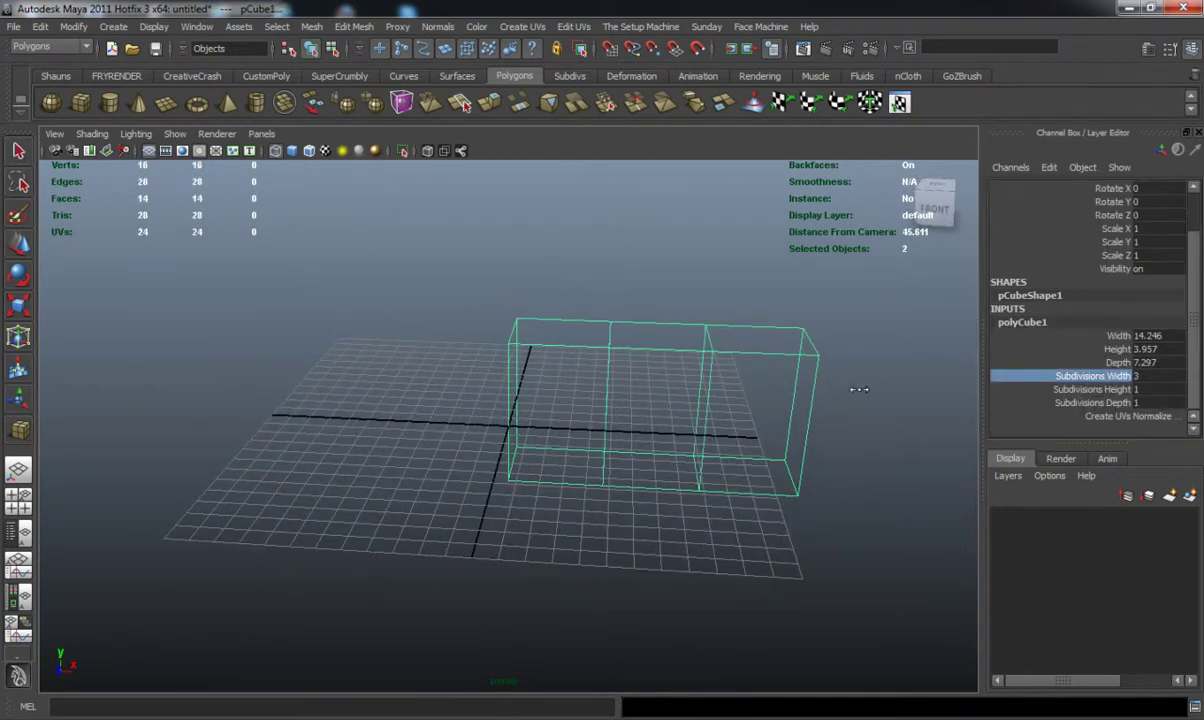
{"action": "left_click", "coordinate": [1093, 389]}
{"action": "middle_click_drag", "start_coordinate": [820, 398], "coordinate": [841, 404]}
{"action": "key", "text": "ctrl+z"}
{"action": "left_click", "coordinate": [1090, 403]}
{"action": "left_click_drag", "start_coordinate": [840, 403], "coordinate": [693, 379], "text": "alt"}
In the front view, move the cube's upper outer corner vertices onto the mirror's rounded upper corner
{"action": "key", "text": "space"}
{"action": "key", "text": "space"}
{"action": "right_click_drag", "start_coordinate": [388, 555], "coordinate": [537, 492], "text": "alt"}
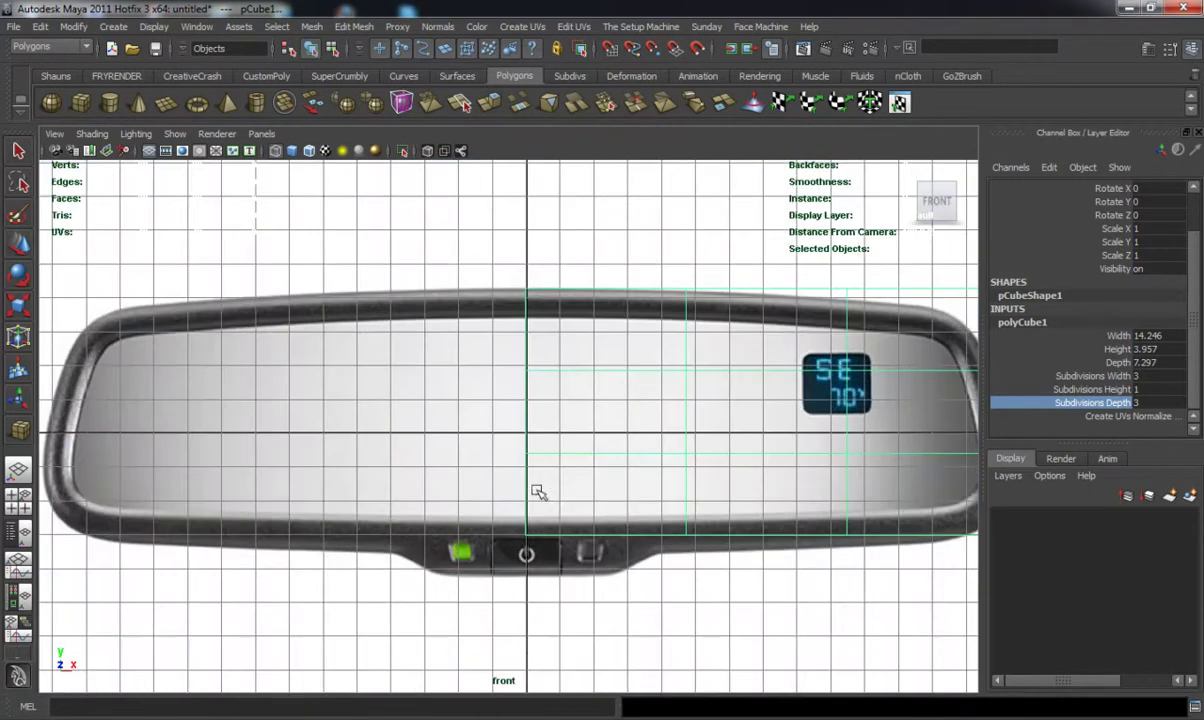
{"action": "middle_click_drag", "start_coordinate": [537, 492], "coordinate": [468, 515], "text": "alt"}
{"action": "right_click_drag", "start_coordinate": [873, 352], "coordinate": [815, 340]}
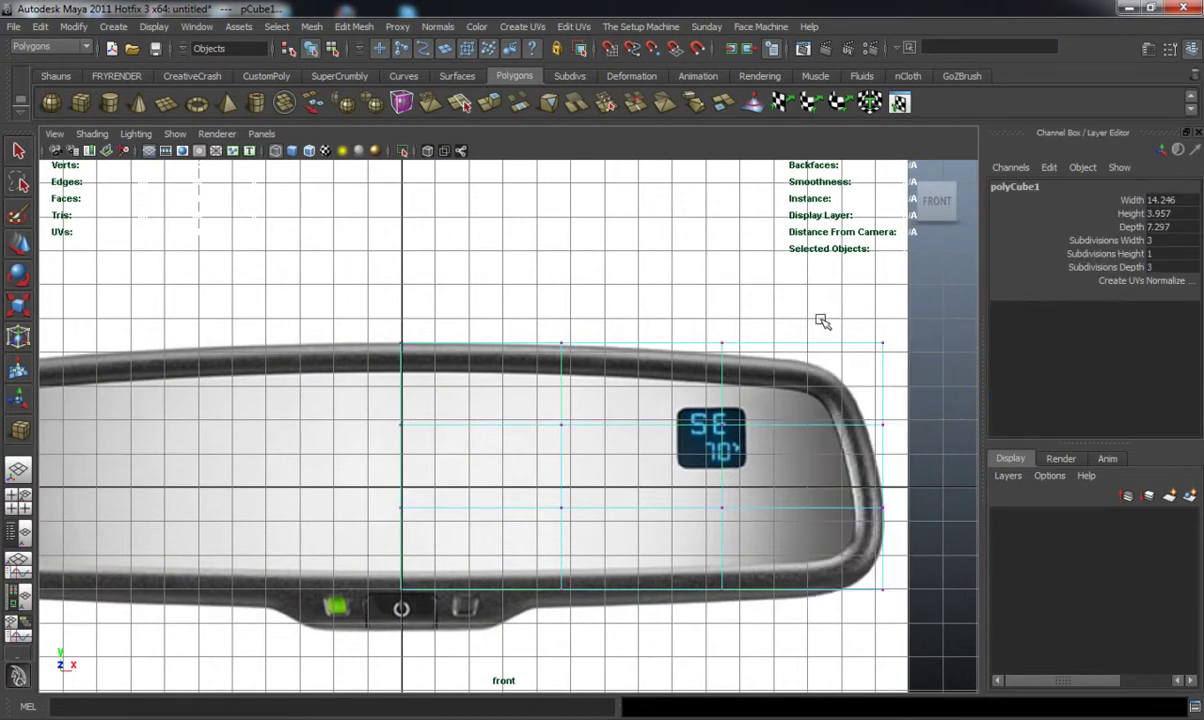
{"action": "left_click", "coordinate": [884, 342]}
{"action": "key", "text": "w"}
{"action": "left_click_drag", "start_coordinate": [884, 342], "coordinate": [839, 367]}
Move the upper vertices of the outer side and the lower outer corner vertices onto the mirror's outline
{"action": "left_click", "coordinate": [887, 429]}
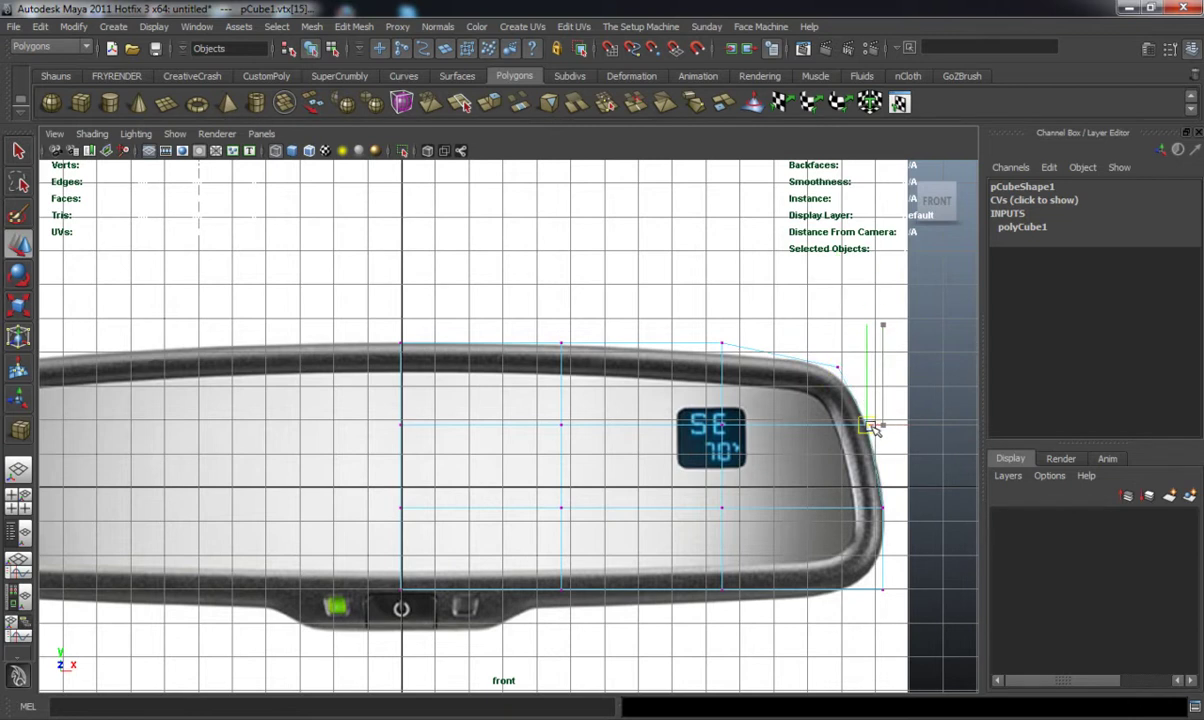
{"action": "left_click_drag", "start_coordinate": [881, 418], "coordinate": [865, 420]}
{"action": "left_click", "coordinate": [885, 589]}
{"action": "left_click_drag", "start_coordinate": [884, 588], "coordinate": [868, 579]}
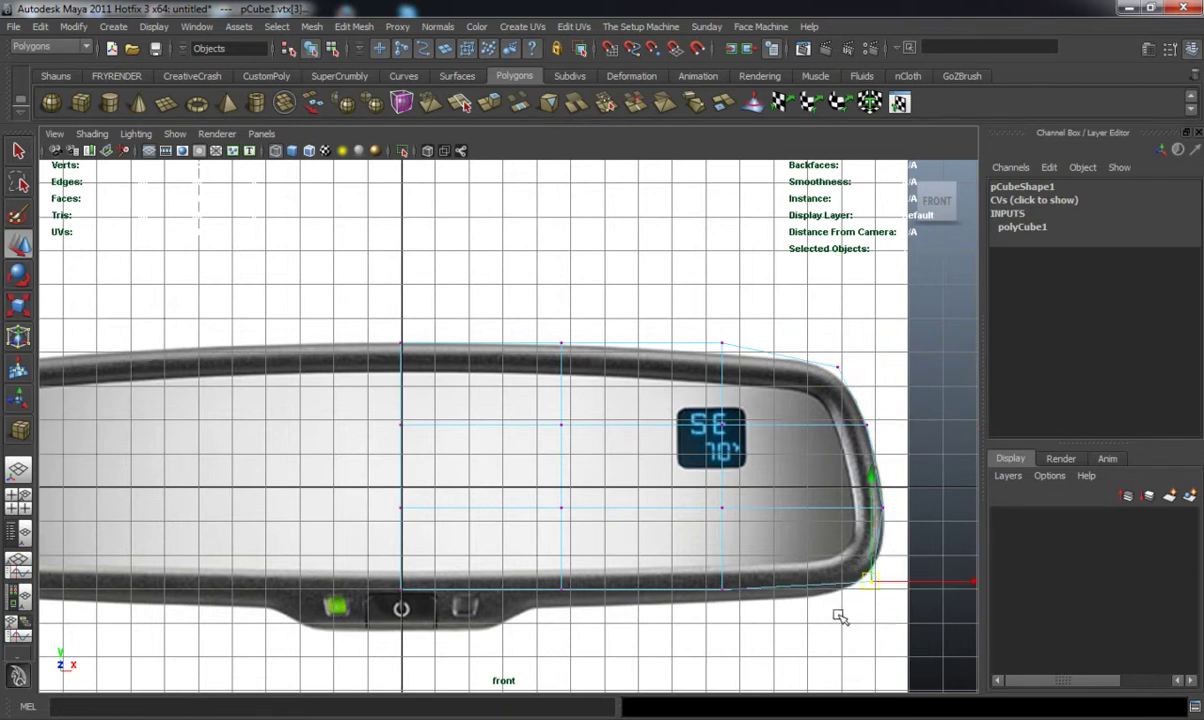
{"action": "left_click", "coordinate": [840, 617]}
Lower the remaining bottom-row vertices to the lower edge of the mirror frame
{"action": "middle_click_drag", "start_coordinate": [667, 552], "coordinate": [701, 508], "text": "alt"}
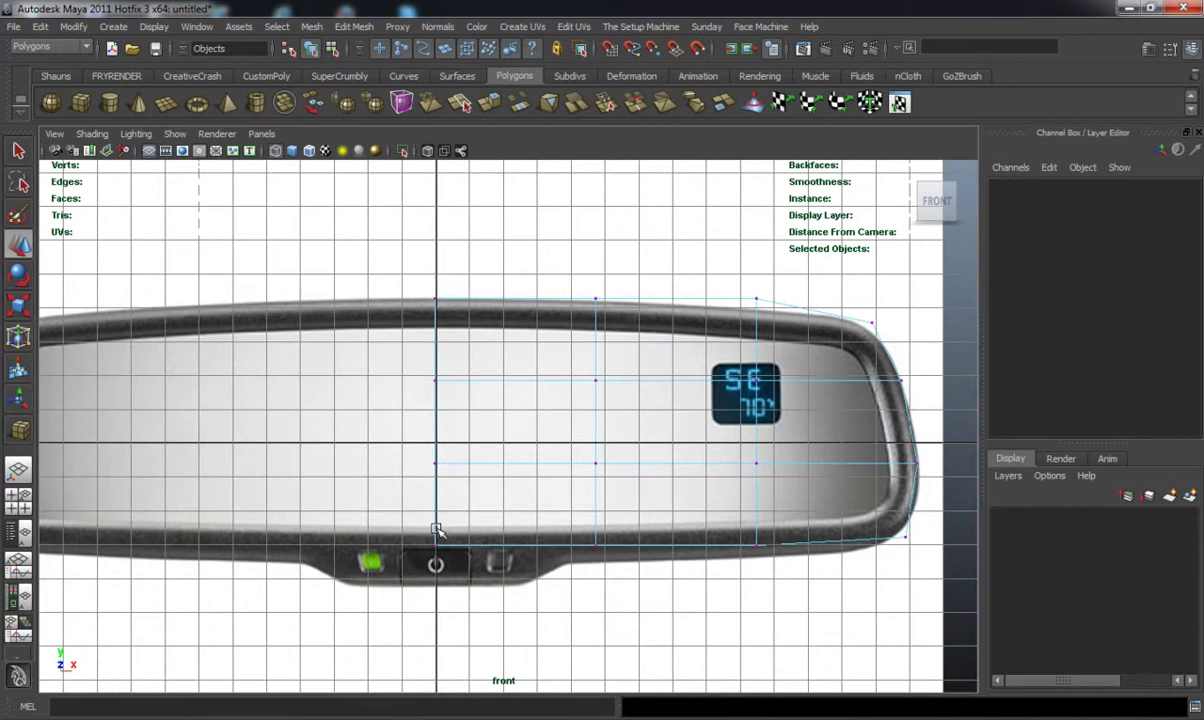
{"action": "left_click_drag", "start_coordinate": [466, 554], "coordinate": [800, 578]}
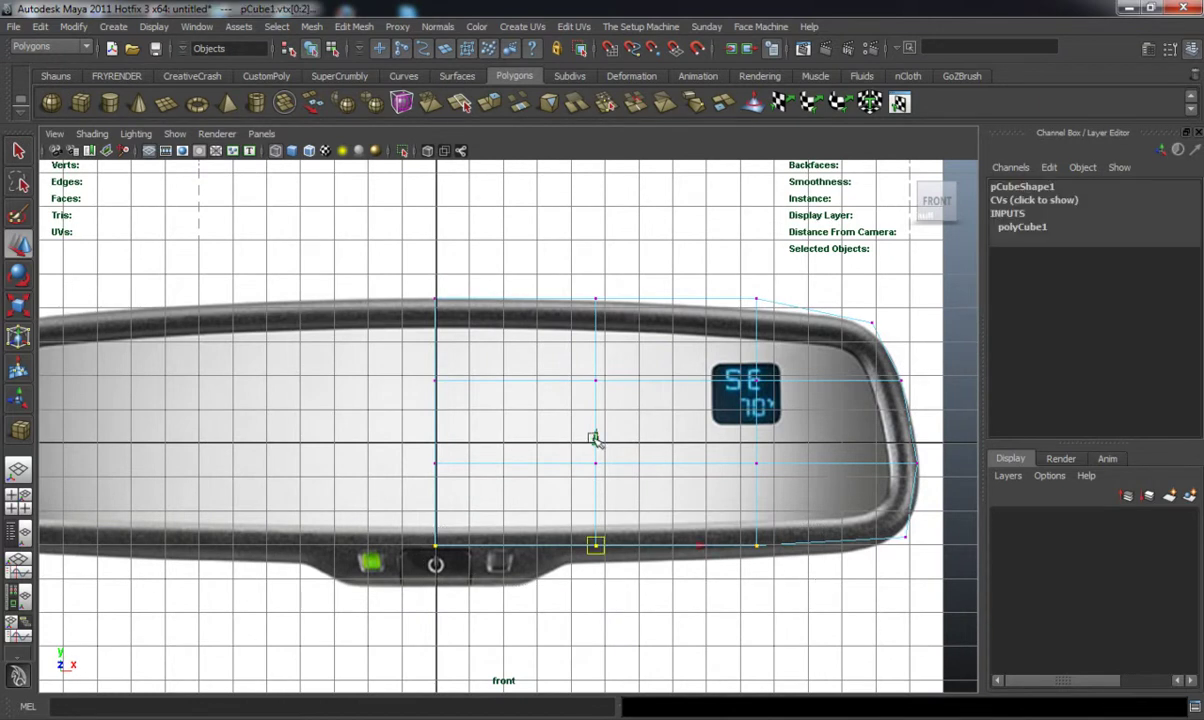
{"action": "middle_click_drag", "start_coordinate": [593, 438], "coordinate": [598, 455]}
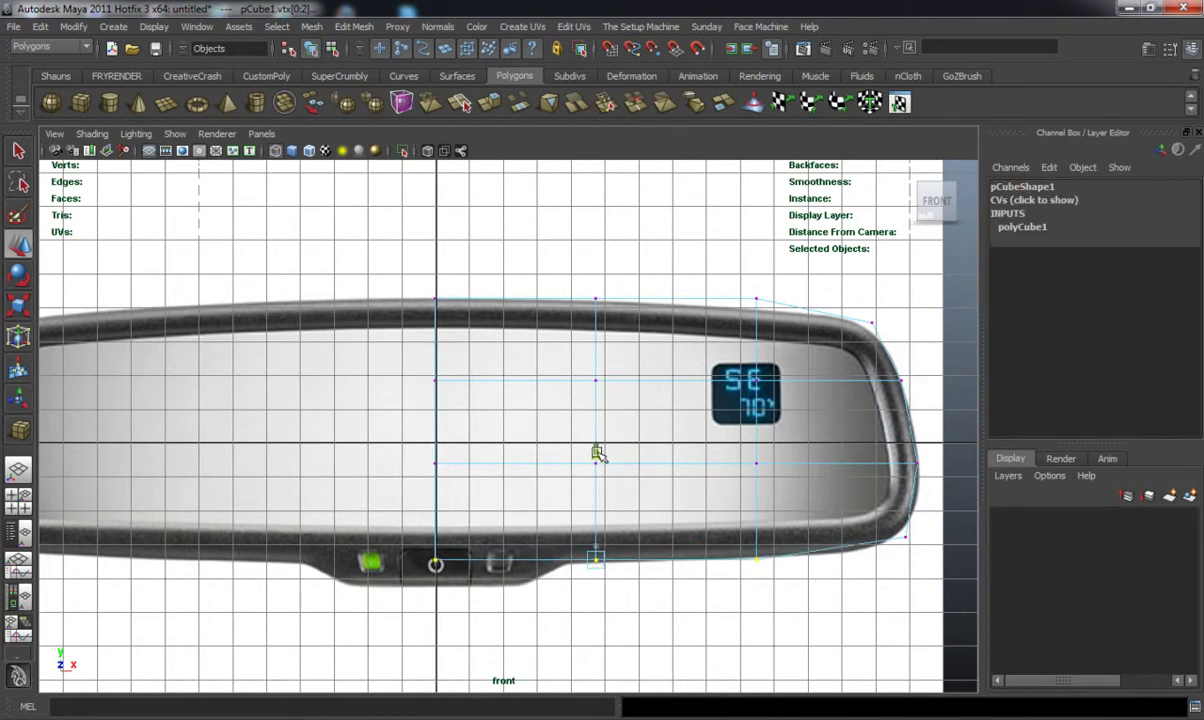
{"action": "left_click", "coordinate": [566, 623]}
Delete the cube's end faces lying on the vertical centre line
{"action": "middle_click_drag", "start_coordinate": [465, 554], "coordinate": [511, 558], "text": "alt"}
{"action": "middle_click_drag", "start_coordinate": [477, 438], "coordinate": [492, 446], "text": "alt"}
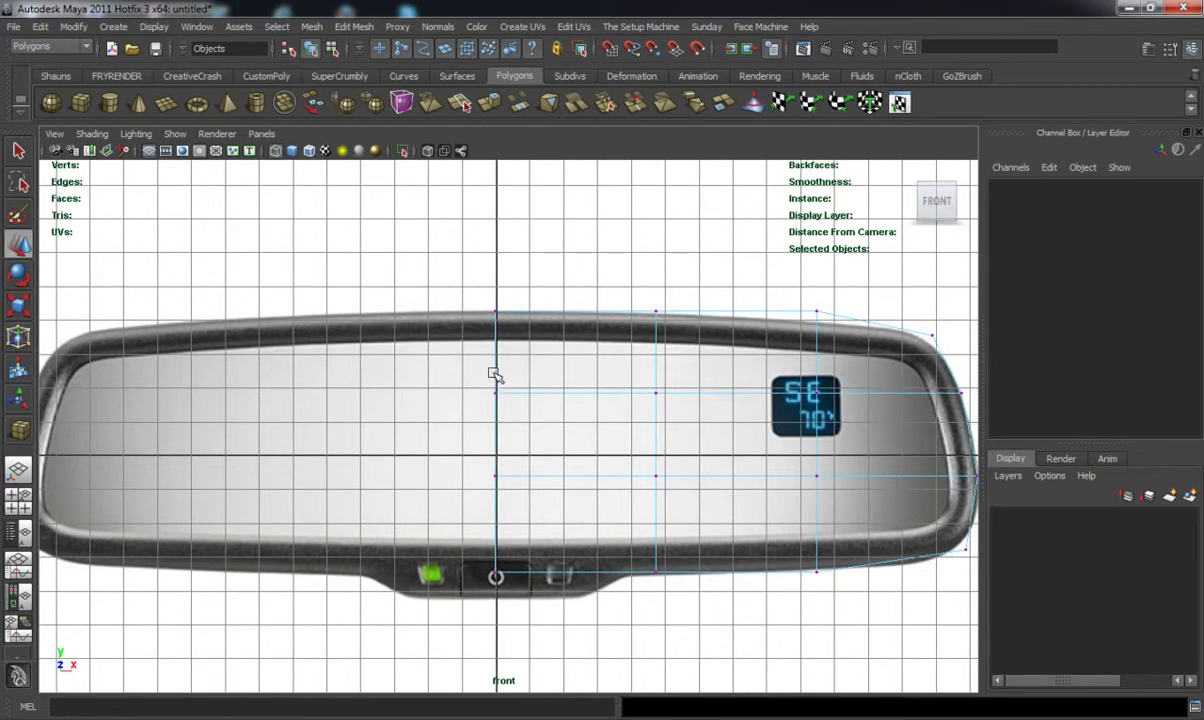
{"action": "right_click_drag", "start_coordinate": [492, 374], "coordinate": [494, 410]}
{"action": "left_click_drag", "start_coordinate": [430, 293], "coordinate": [502, 614]}
{"action": "left_click", "coordinate": [502, 614]}
Preview the half body smoothed, then display it unsmoothed and shaded in the perspective view
{"action": "key", "text": "3"}
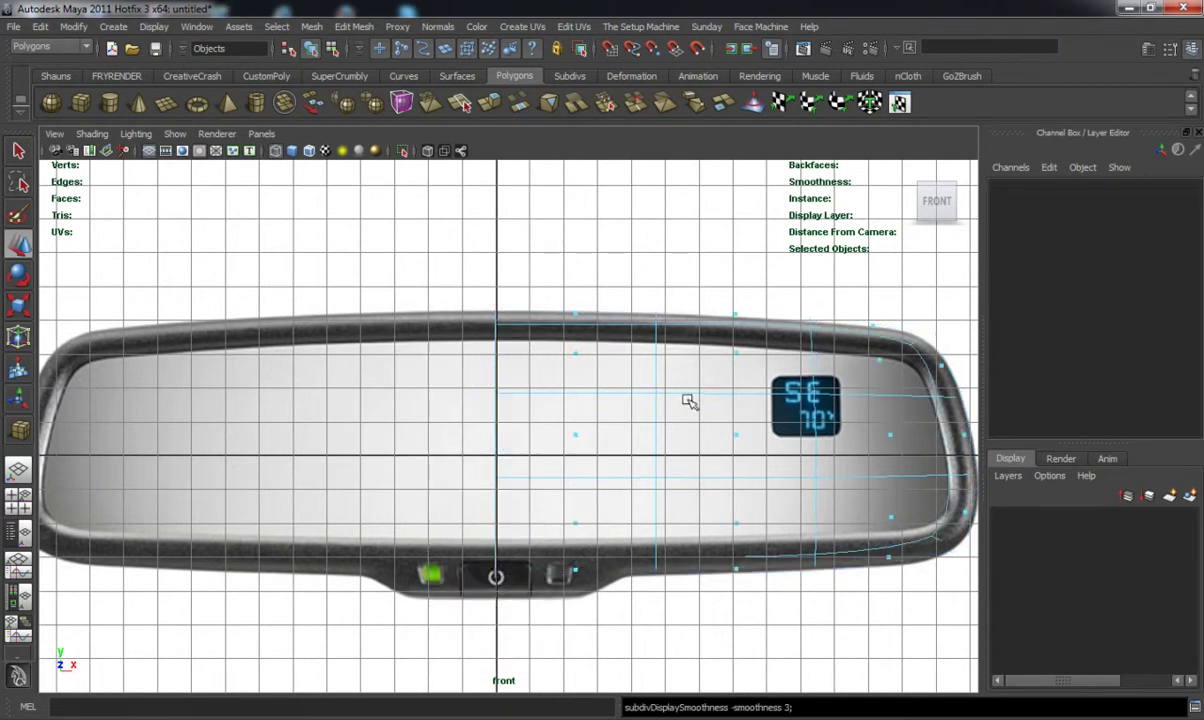
{"action": "key", "text": "space"}
{"action": "key", "text": "space"}
{"action": "mouse_move", "coordinate": [712, 373]}
{"action": "left_mouse_down", "text": "alt"}
{"action": "mouse_move", "coordinate": [554, 457]}
{"action": "mouse_move", "coordinate": [623, 500]}
{"action": "mouse_move", "coordinate": [708, 513]}
{"action": "mouse_move", "coordinate": [130, 400]}
{"action": "mouse_move", "coordinate": [90, 420]}
{"action": "mouse_move", "coordinate": [390, 395]}
{"action": "mouse_move", "coordinate": [272, 376]}
{"action": "mouse_move", "coordinate": [384, 403]}
{"action": "mouse_move", "coordinate": [481, 389]}
{"action": "left_mouse_up", "text": "alt"}
{"action": "key", "text": "1"}
{"action": "key", "text": "5"}
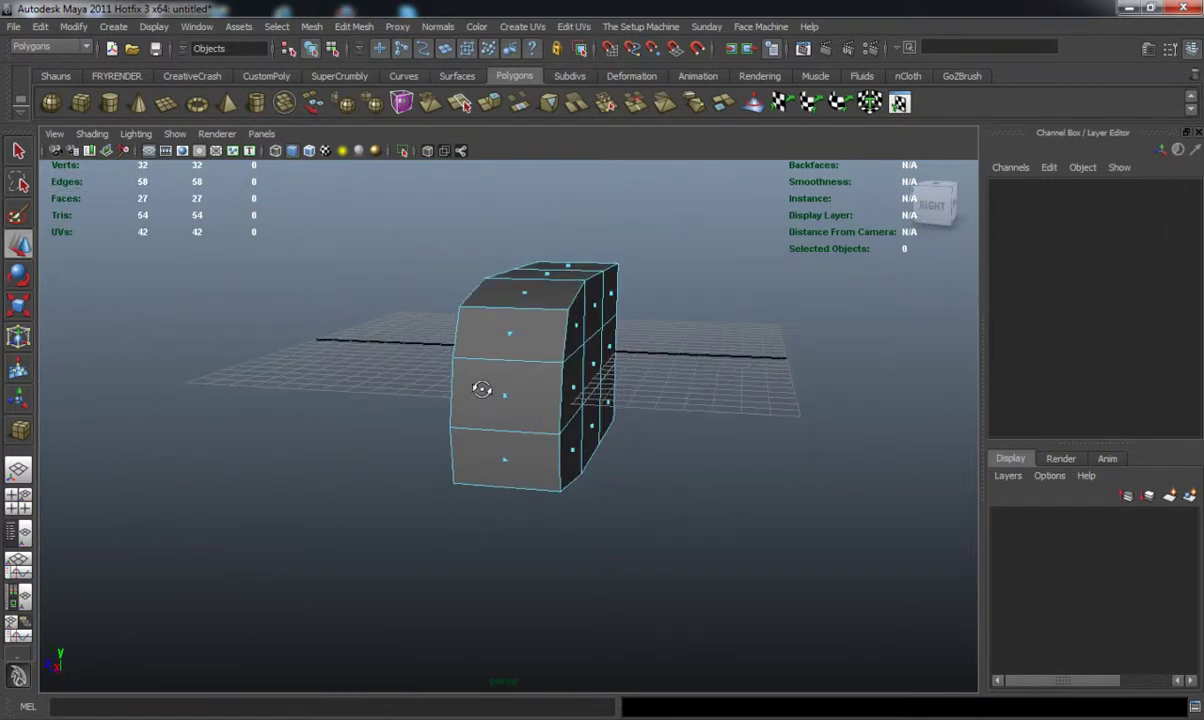
Move the half body's back vertices forward to make it thinner and scale them down slightly in height
{"action": "right_click", "coordinate": [524, 360]}
{"action": "right_click_drag", "start_coordinate": [524, 359], "coordinate": [460, 359]}
{"action": "left_click_drag", "start_coordinate": [460, 362], "coordinate": [512, 368], "text": "alt"}
{"action": "left_click_drag", "start_coordinate": [610, 404], "coordinate": [636, 524]}
{"action": "left_click_drag", "start_coordinate": [643, 453], "coordinate": [642, 490], "text": "alt"}
{"action": "key", "text": "r"}
{"action": "key", "text": "w"}
{"action": "left_click_drag", "start_coordinate": [500, 355], "coordinate": [525, 372], "text": "alt"}
{"action": "key", "text": "r"}
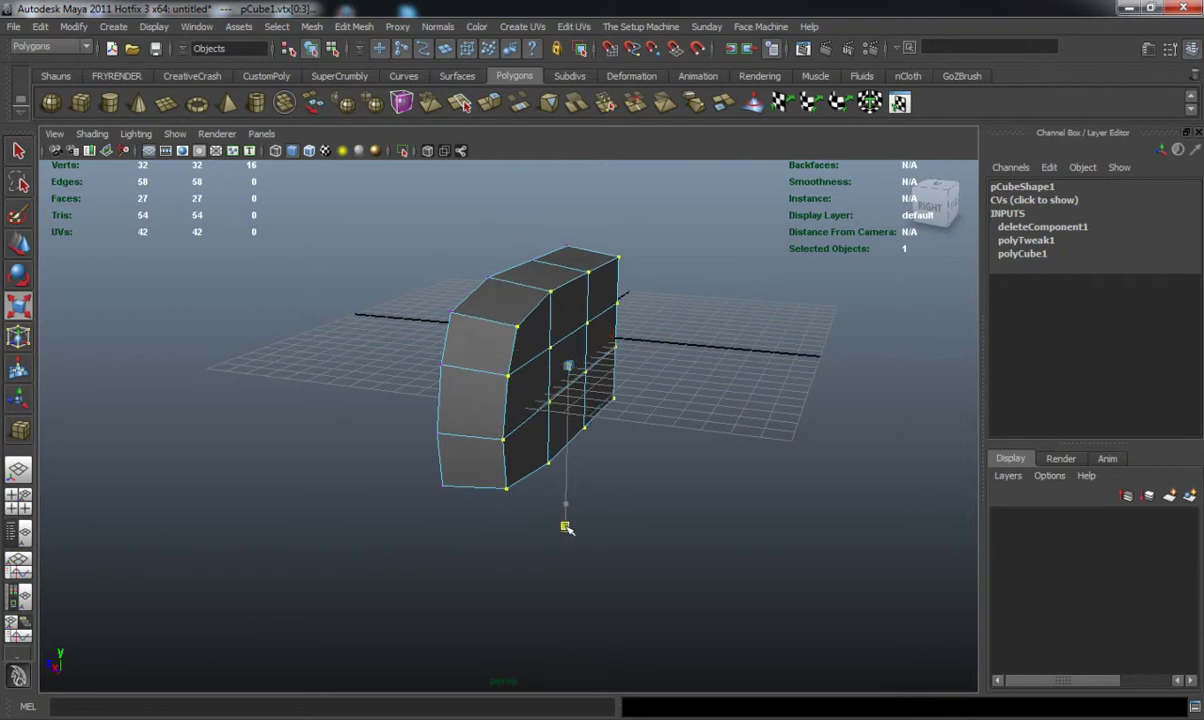
{"action": "left_click", "coordinate": [565, 525]}
Move the two middle rows of back vertices outward so the back bulges, and preview the smoothed shape
{"action": "left_click_drag", "start_coordinate": [565, 525], "coordinate": [603, 442], "text": "alt"}
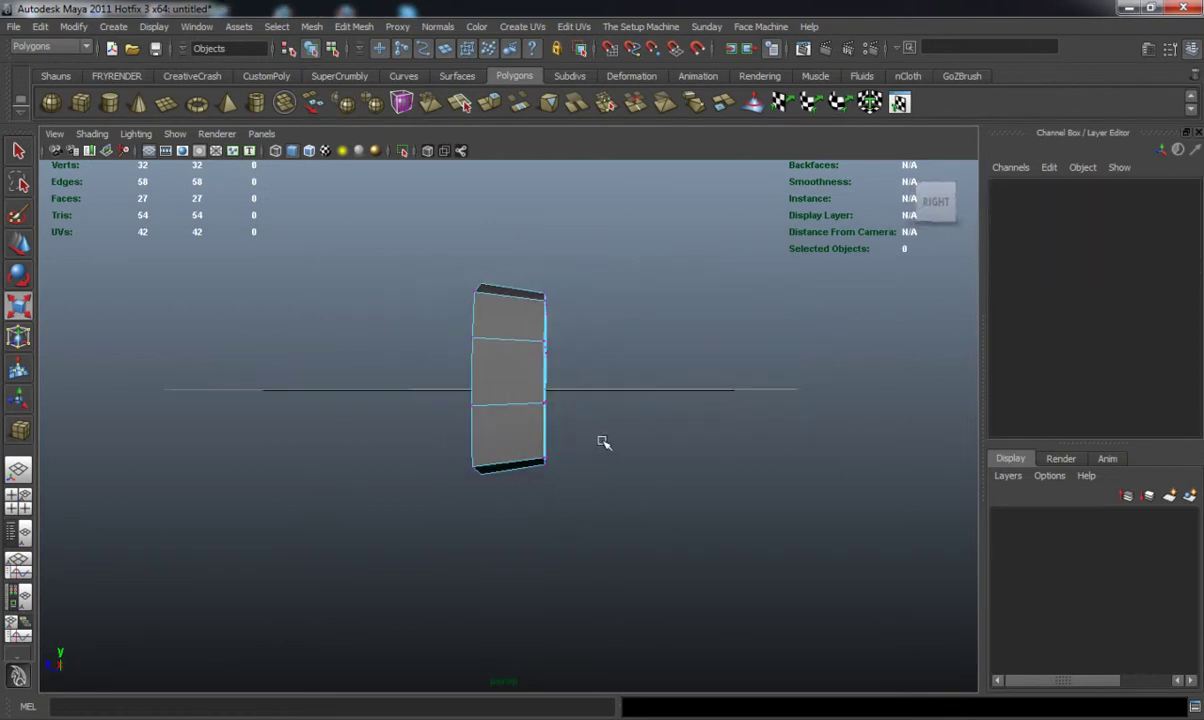
{"action": "left_click_drag", "start_coordinate": [508, 330], "coordinate": [618, 443]}
{"action": "key", "text": "w"}
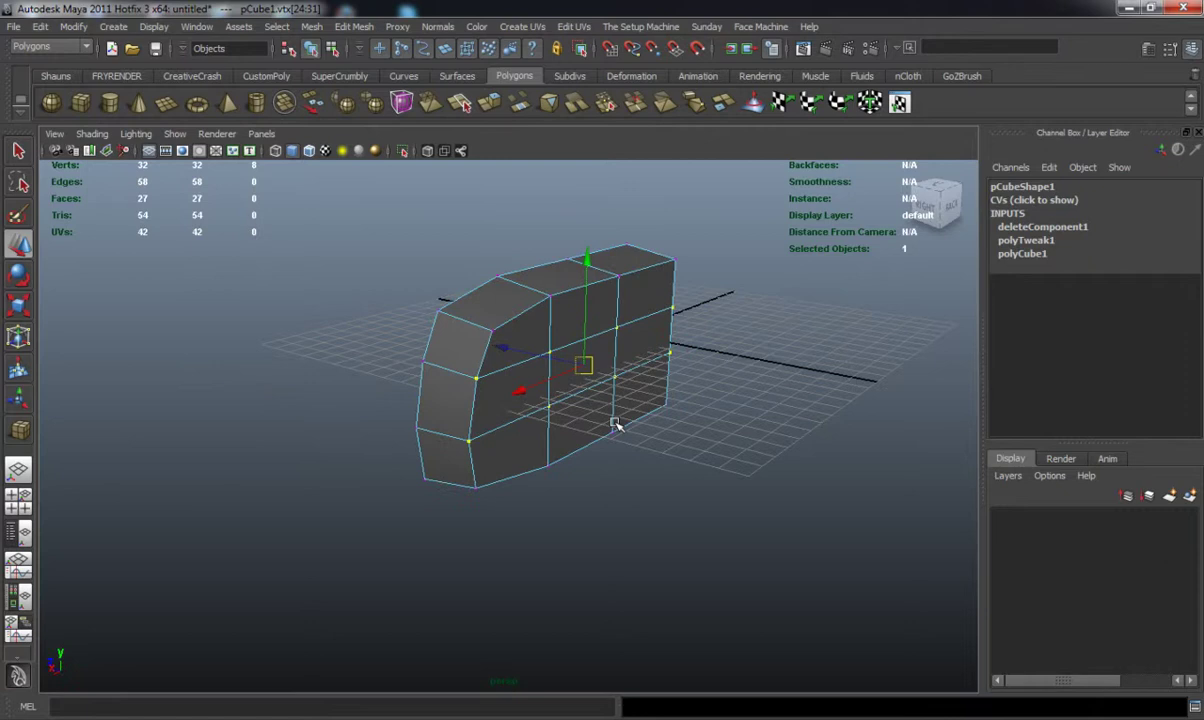
{"action": "left_click_drag", "start_coordinate": [506, 345], "coordinate": [514, 349]}
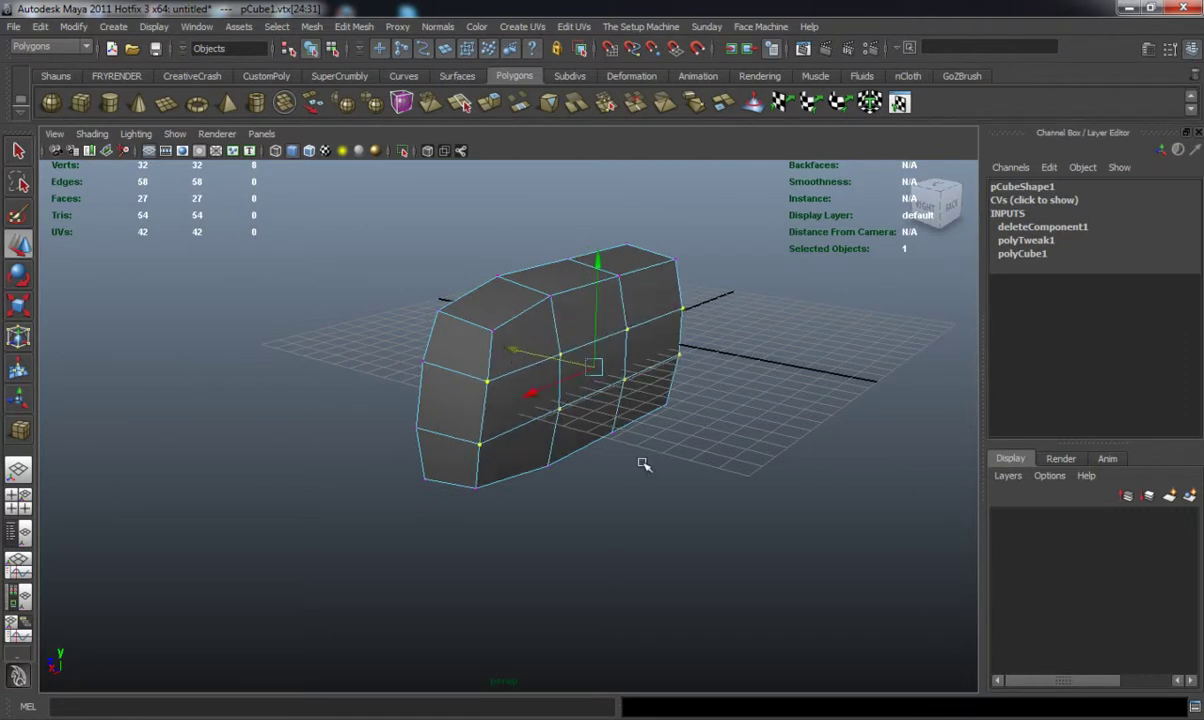
{"action": "key", "text": "3"}
{"action": "left_click", "coordinate": [653, 472]}
Insert an edge loop around the half body's outer rim near the front and scale it vertically
{"action": "left_click_drag", "start_coordinate": [653, 472], "coordinate": [415, 455], "text": "alt"}
{"action": "key", "text": "1"}
{"action": "left_click", "coordinate": [56, 76]}
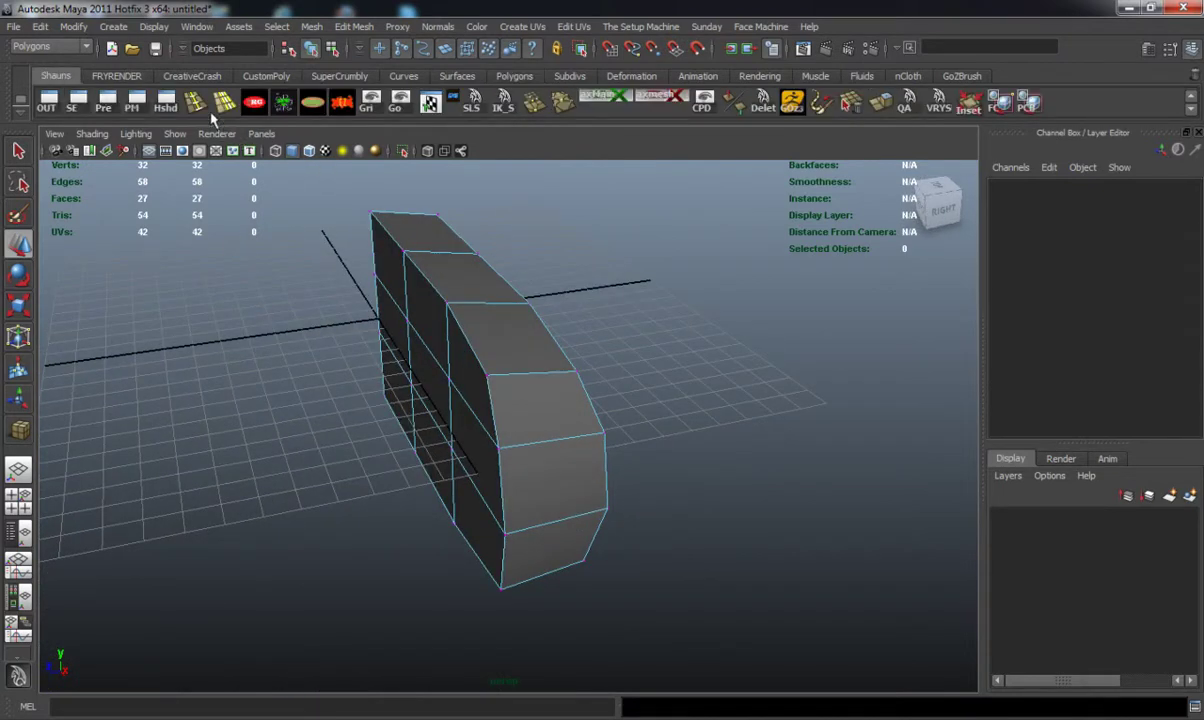
{"action": "left_click", "coordinate": [195, 101]}
{"action": "left_click", "coordinate": [518, 378]}
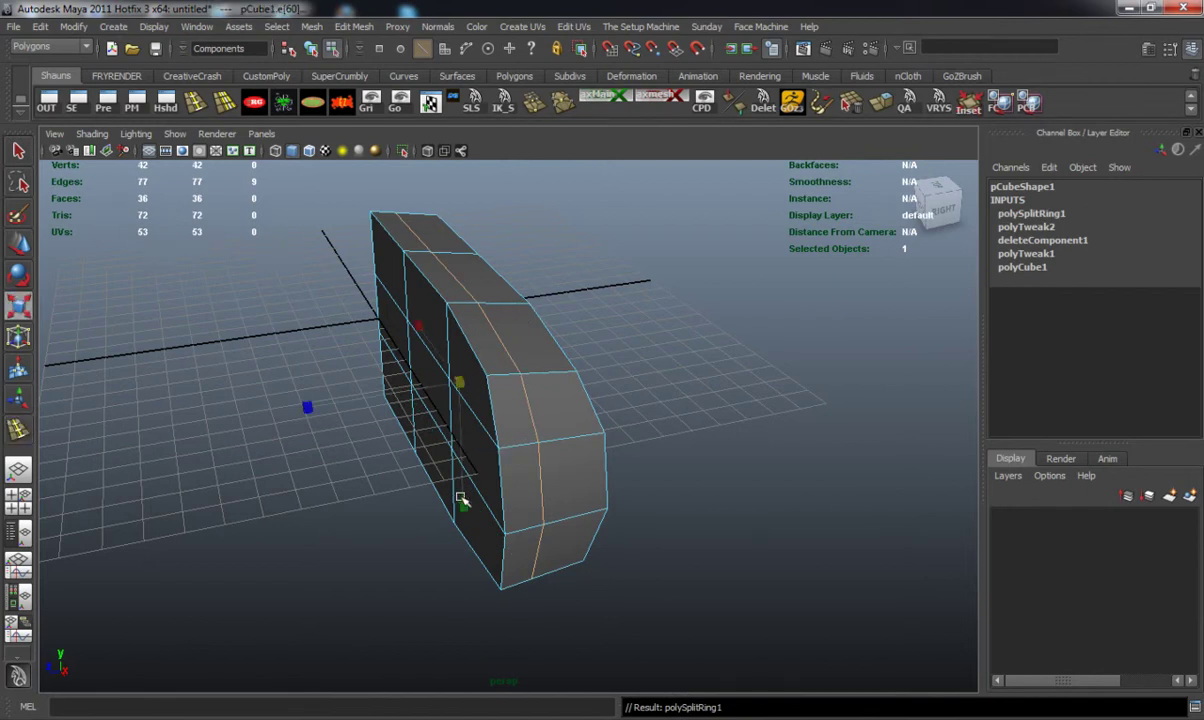
{"action": "left_click_drag", "start_coordinate": [462, 504], "coordinate": [560, 462]}
Move the back vertices at the outer end inward to taper it, and preview the smoothed result
{"action": "right_click", "coordinate": [622, 448]}
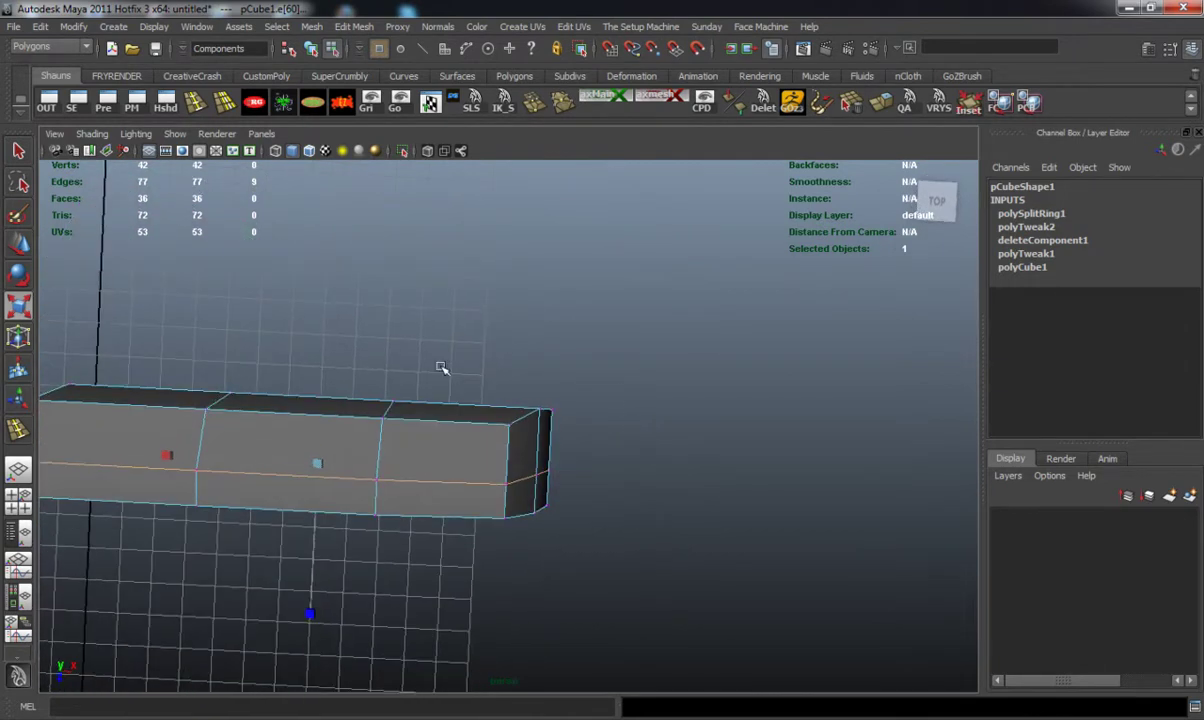
{"action": "left_click_drag", "start_coordinate": [650, 452], "coordinate": [652, 453]}
{"action": "mouse_move", "coordinate": [543, 462]}
{"action": "left_mouse_down", "text": "alt"}
{"action": "mouse_move", "coordinate": [546, 500]}
{"action": "mouse_move", "coordinate": [556, 441]}
{"action": "left_mouse_up", "text": "alt"}
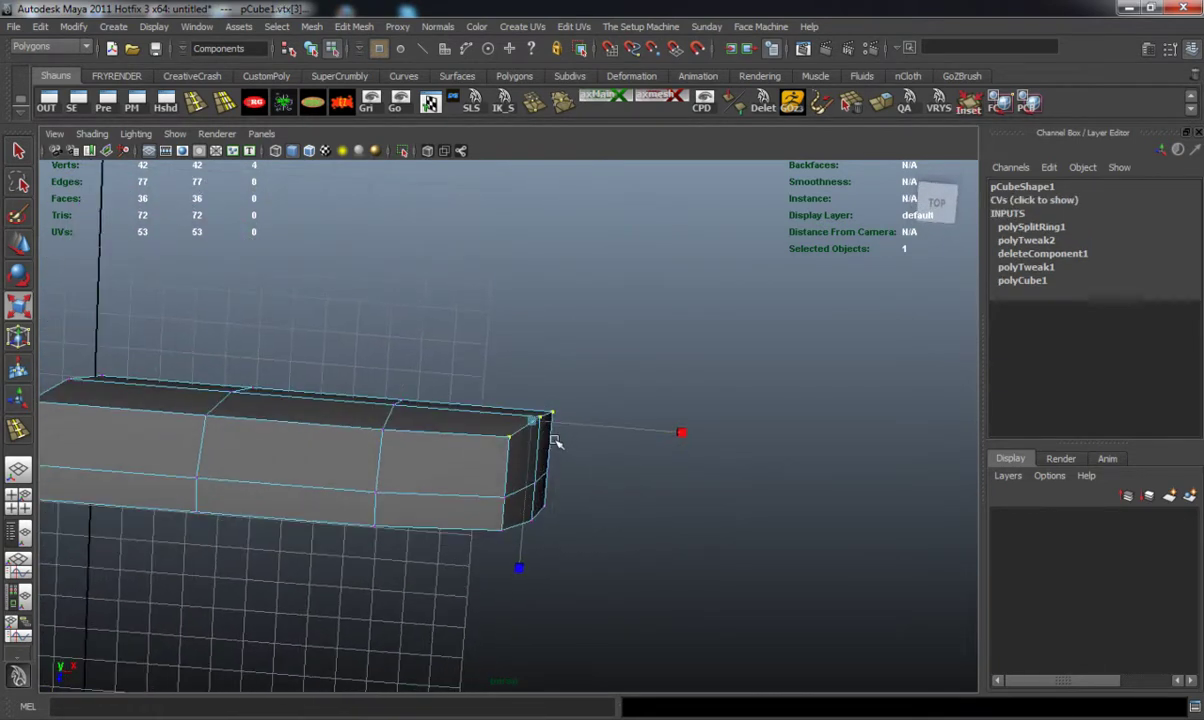
{"action": "key", "text": "w"}
{"action": "left_click_drag", "start_coordinate": [633, 425], "coordinate": [618, 425]}
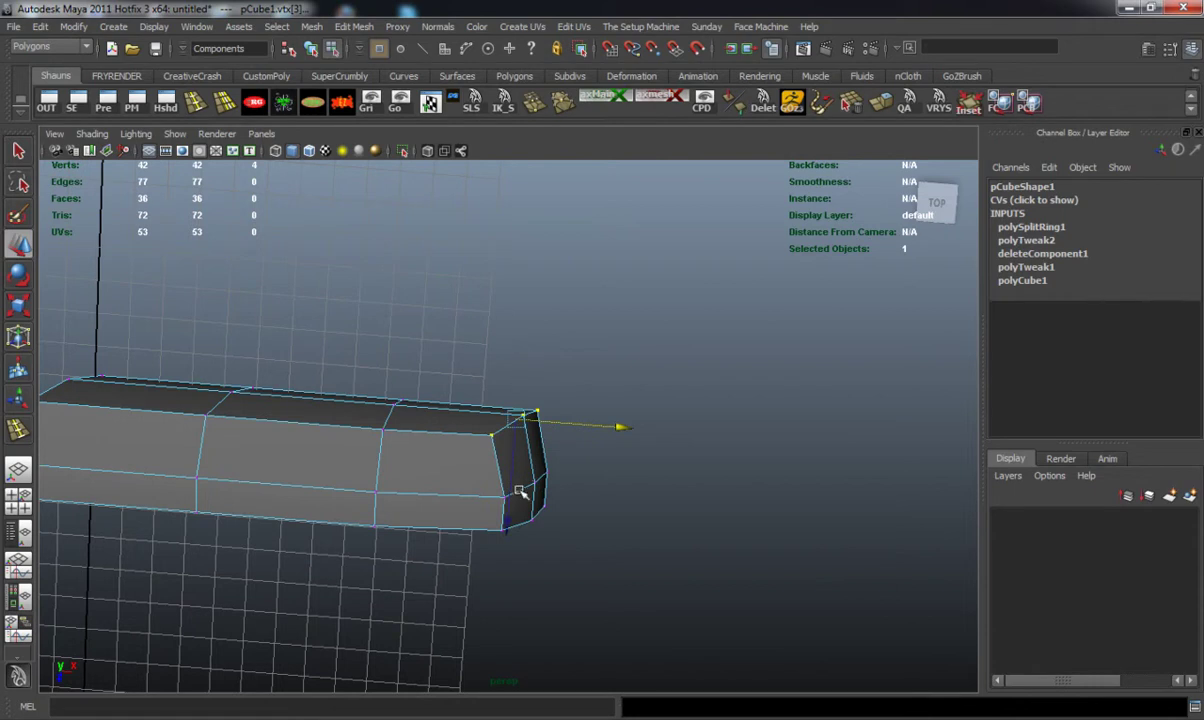
{"action": "left_click_drag", "start_coordinate": [508, 543], "coordinate": [508, 541]}
{"action": "key", "text": "3"}
{"action": "left_click", "coordinate": [590, 441]}
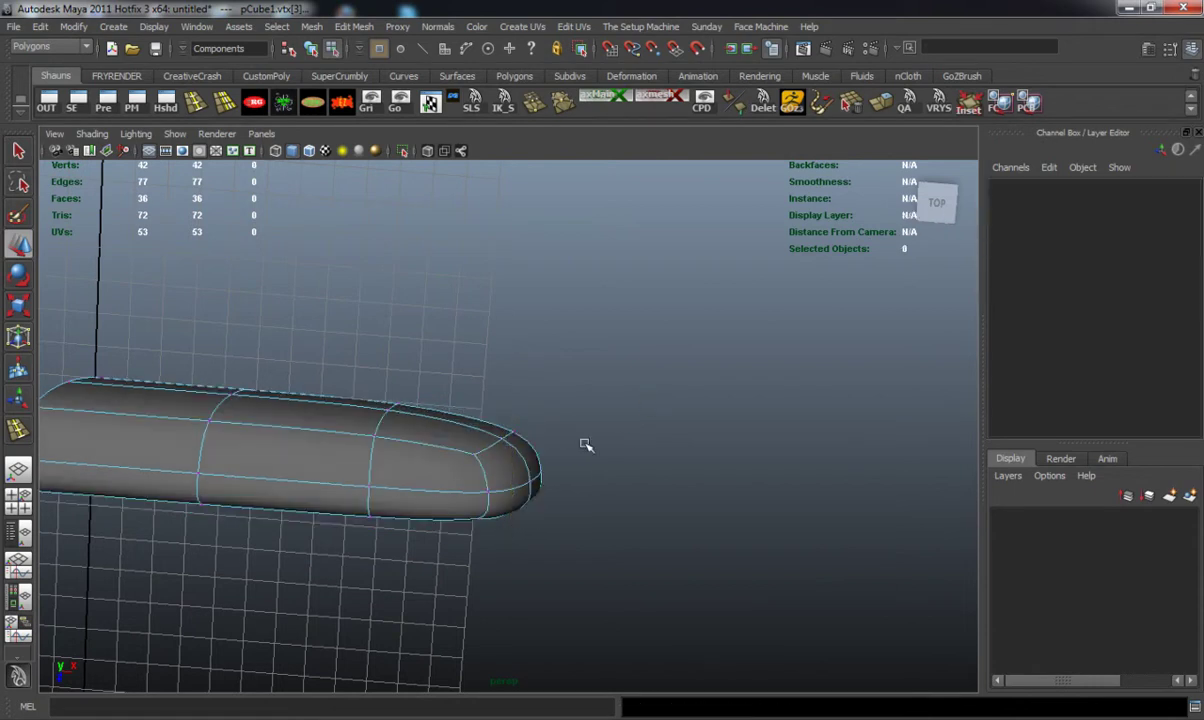
Mirror the half body's geometry across the centre line into a full mirror body and preview it smoothed
{"action": "left_click_drag", "start_coordinate": [530, 438], "coordinate": [680, 384], "text": "alt"}
{"action": "key", "text": "1"}
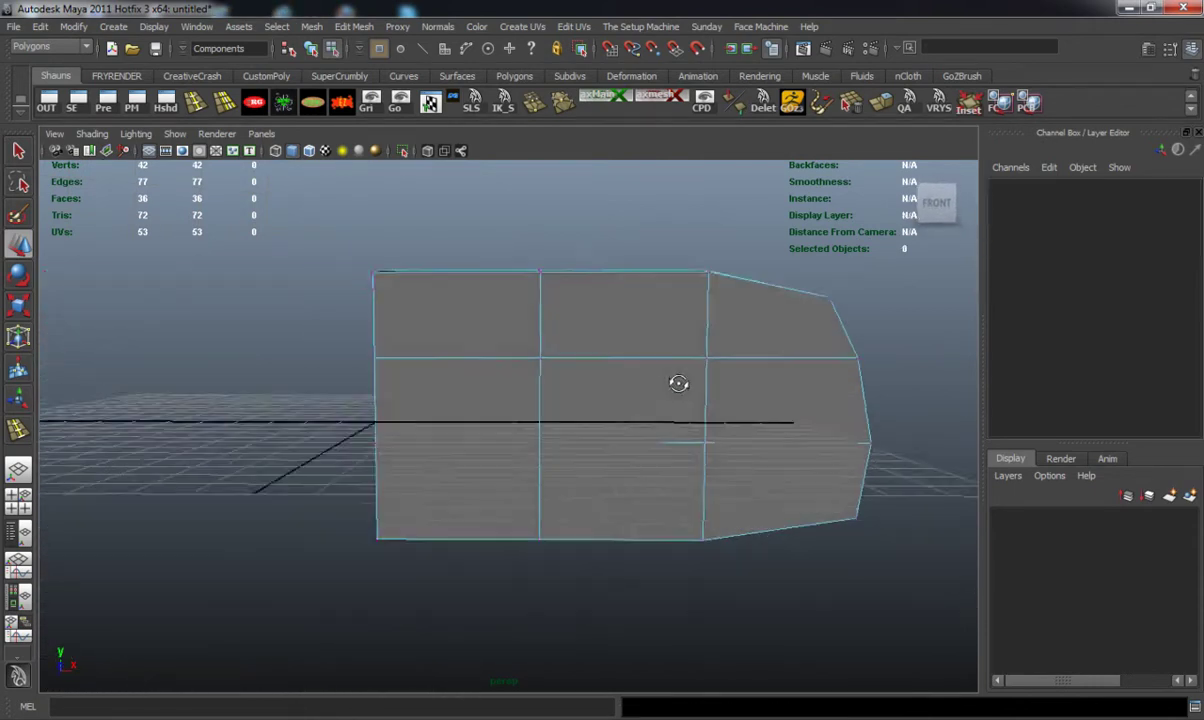
{"action": "right_click_drag", "start_coordinate": [583, 331], "coordinate": [621, 314]}
{"action": "left_click", "coordinate": [312, 26]}
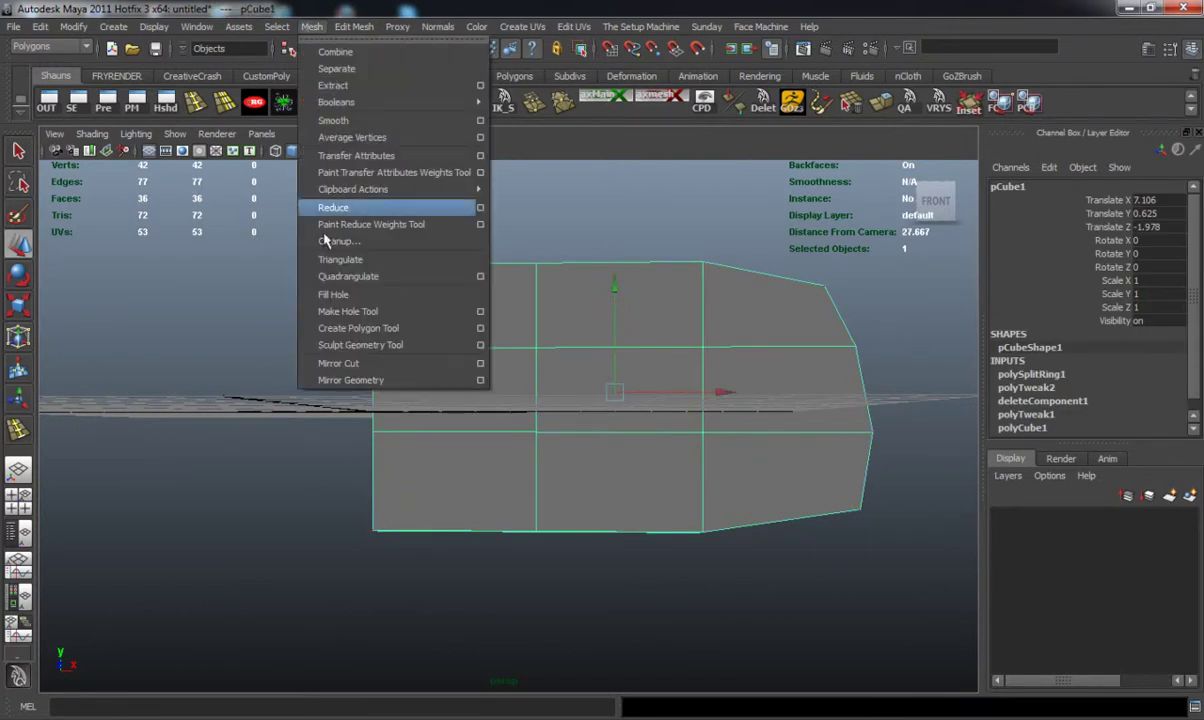
{"action": "left_click", "coordinate": [316, 362]}
{"action": "scroll", "coordinate": [322, 462], "scroll_direction": "down", "scroll_amount": 5}
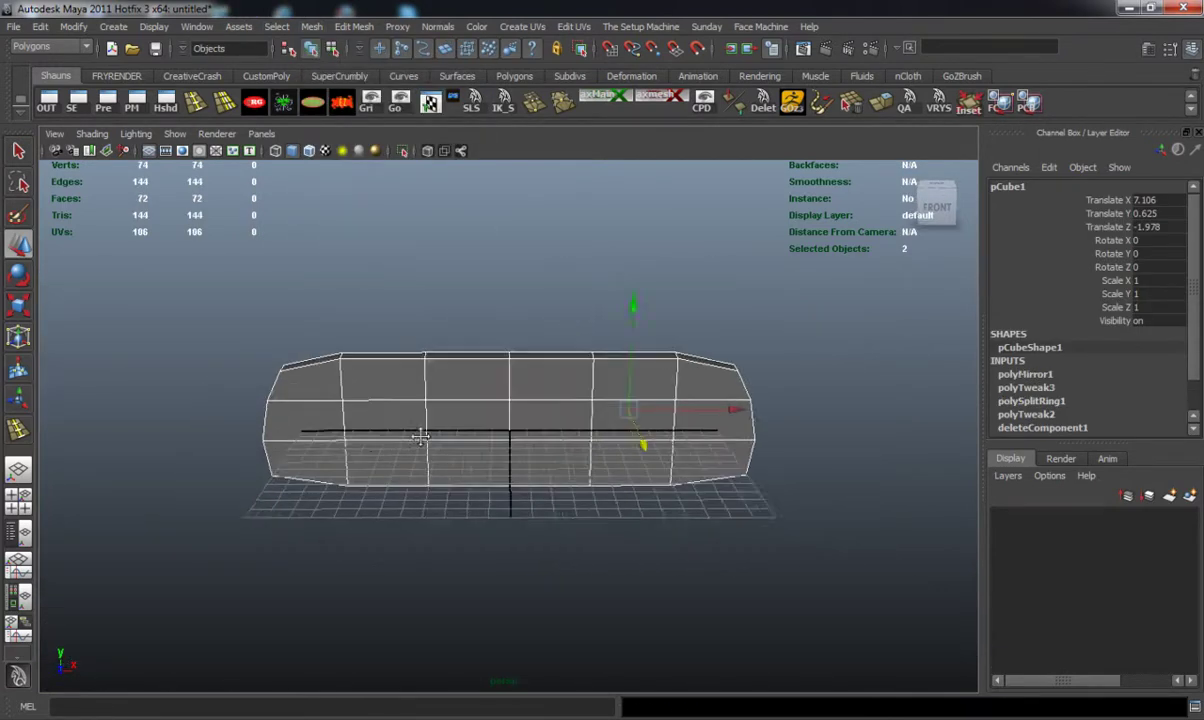
{"action": "left_click_drag", "start_coordinate": [419, 435], "coordinate": [484, 451], "text": "alt"}
{"action": "key", "text": "3"}
{"action": "left_click", "coordinate": [653, 481]}
{"action": "left_click", "coordinate": [484, 457]}
{"action": "right_click_drag", "start_coordinate": [408, 425], "coordinate": [377, 430]}
{"action": "left_click_drag", "start_coordinate": [437, 453], "coordinate": [400, 406], "text": "alt"}
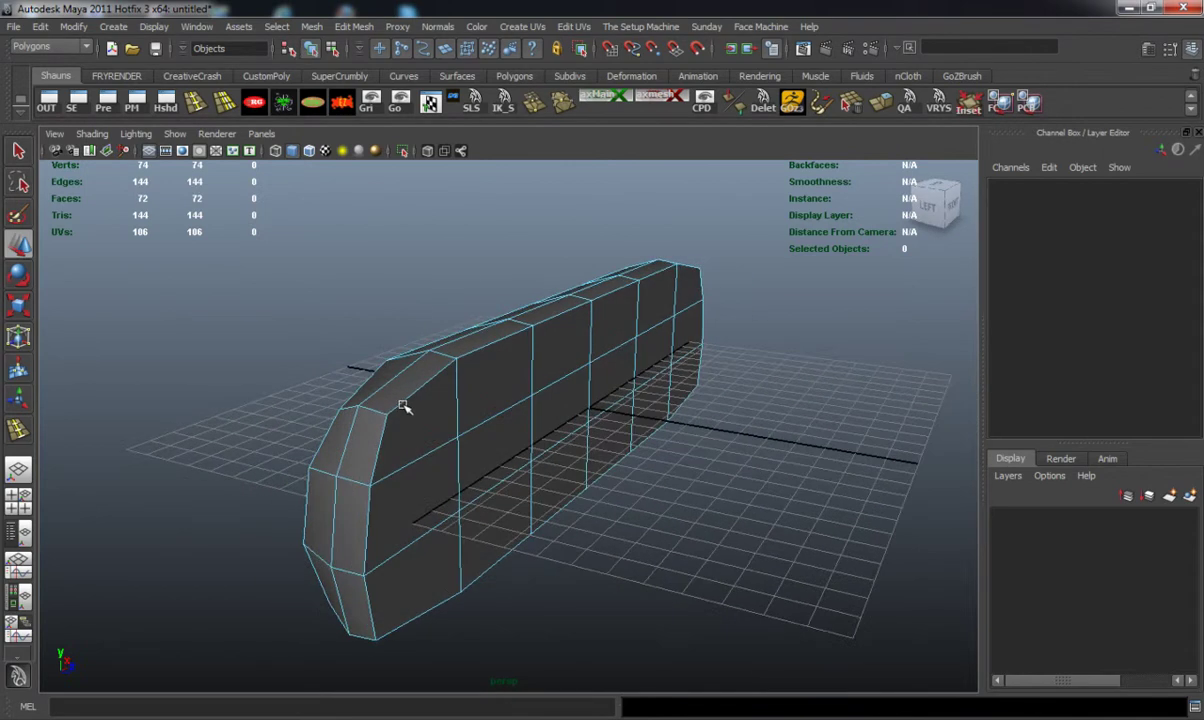
{"action": "double_click", "coordinate": [403, 406]}
{"action": "left_click", "coordinate": [378, 453], "text": "shift"}
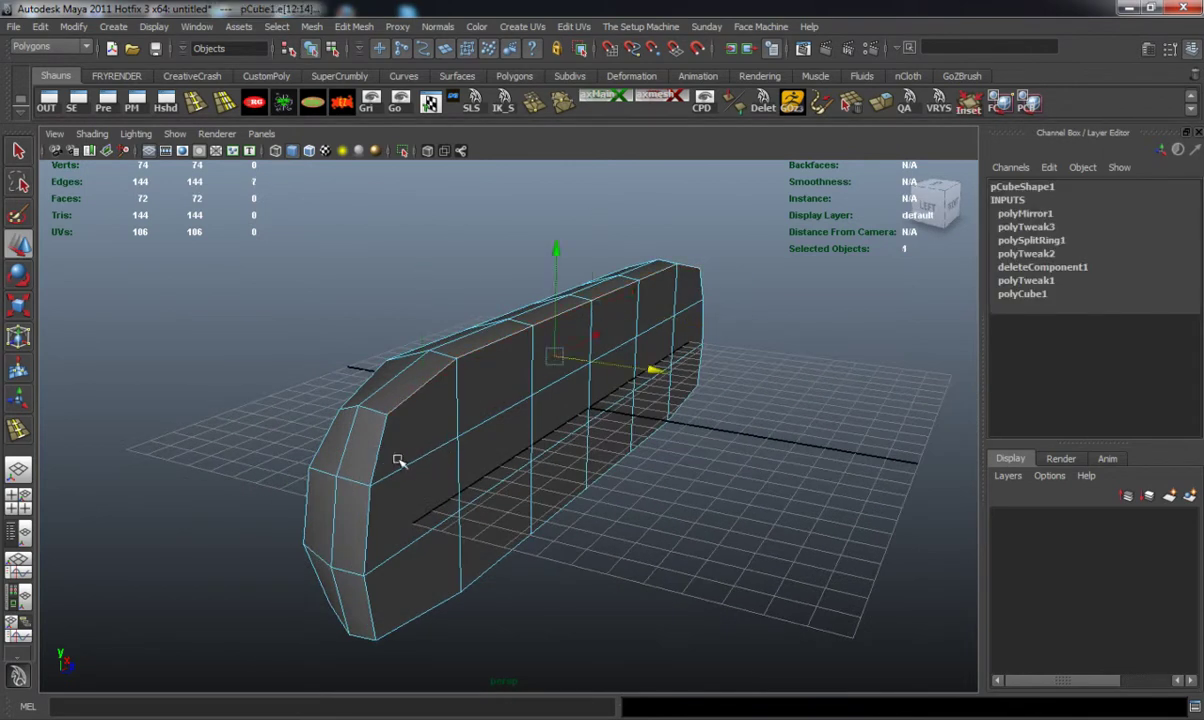
{"action": "double_click", "coordinate": [403, 470], "text": "shift"}
{"action": "key", "text": "ctrl+z"}
{"action": "key", "text": "ctrl+z"}
{"action": "left_click", "coordinate": [378, 455], "text": "shift"}
{"action": "key", "text": "z"}
Select all the flat front faces of the mirror body, inset them slightly to form a rim and nudge them along Z
{"action": "left_click_drag", "start_coordinate": [432, 442], "coordinate": [367, 323], "text": "alt"}
{"action": "right_click_drag", "start_coordinate": [376, 352], "coordinate": [398, 384]}
{"action": "left_click", "coordinate": [380, 322]}
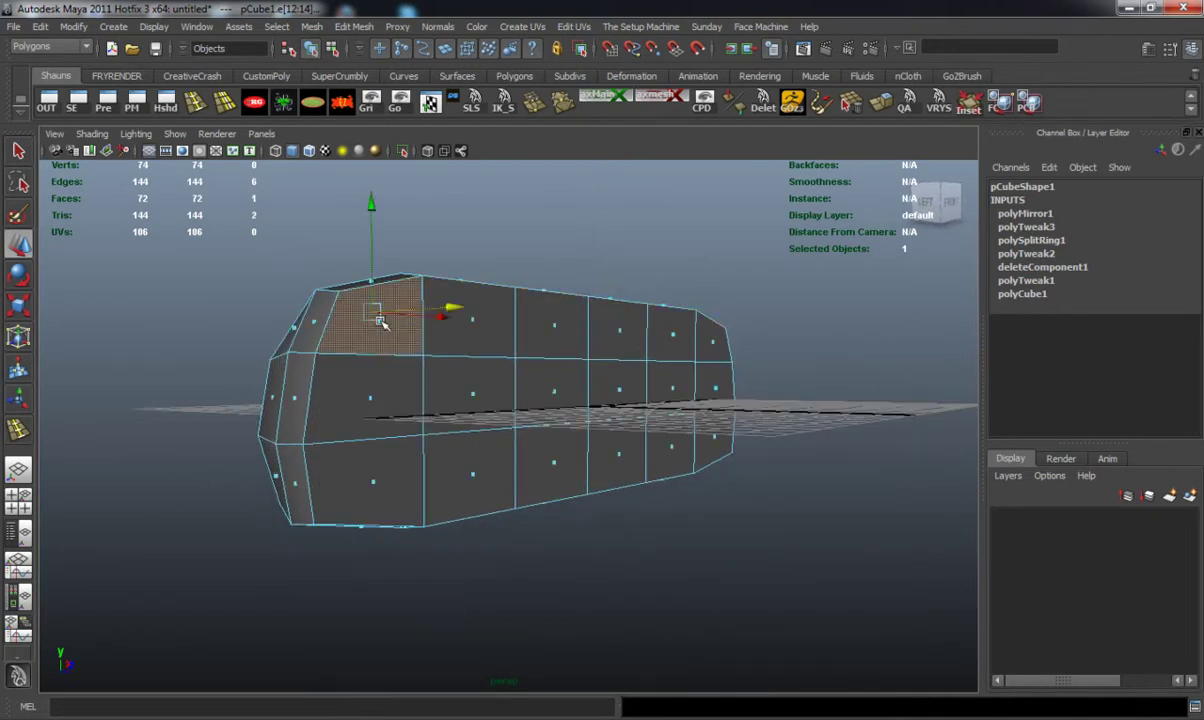
{"action": "double_click", "coordinate": [713, 343], "text": "shift"}
{"action": "left_click", "coordinate": [372, 484], "text": "shift"}
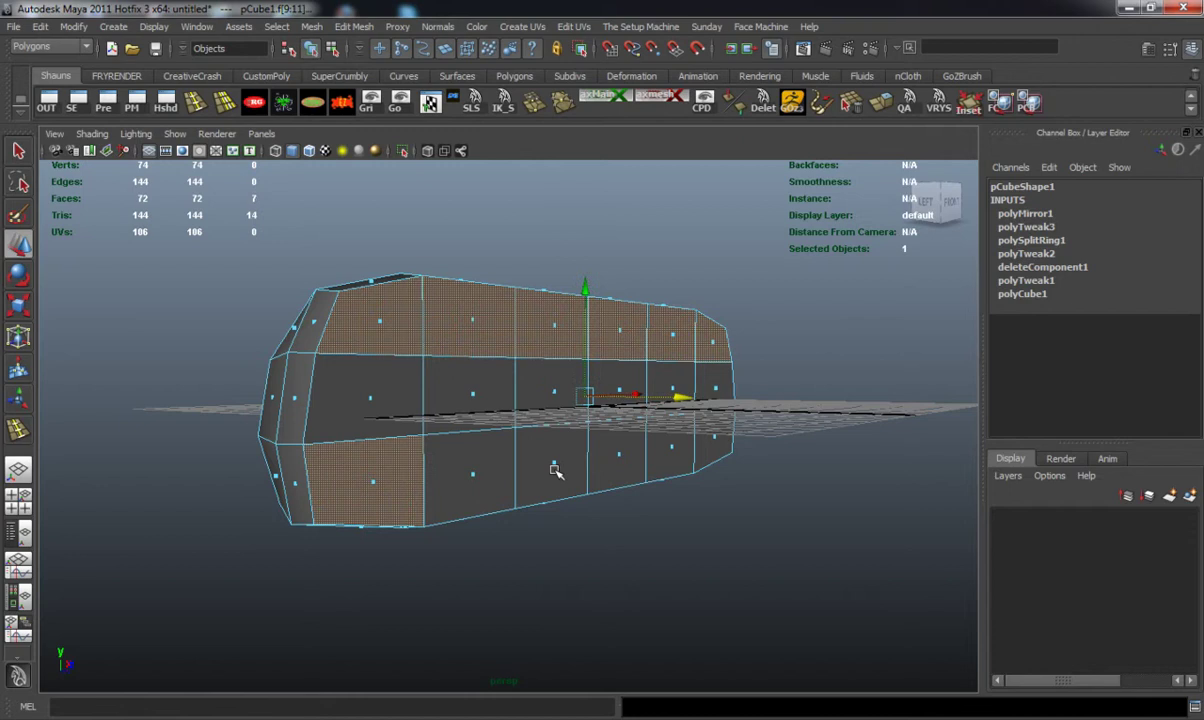
{"action": "double_click", "coordinate": [716, 438], "text": "shift"}
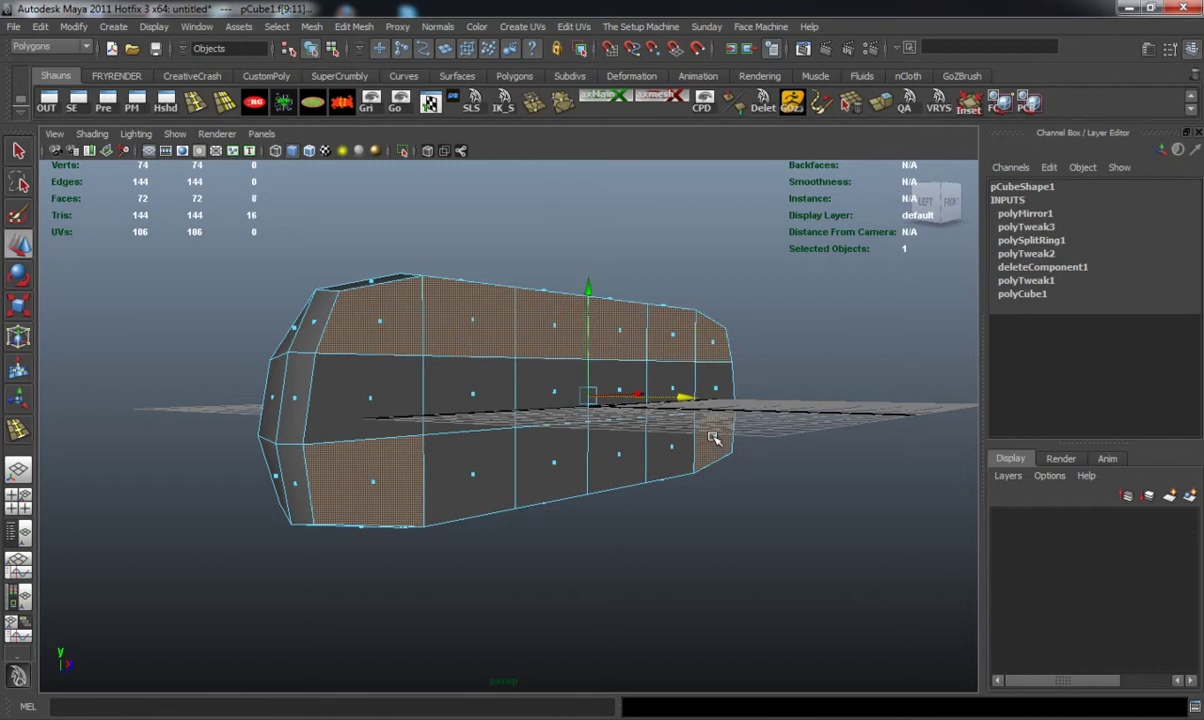
{"action": "left_click", "coordinate": [371, 398], "text": "shift"}
{"action": "left_click", "coordinate": [470, 398], "text": "shift"}
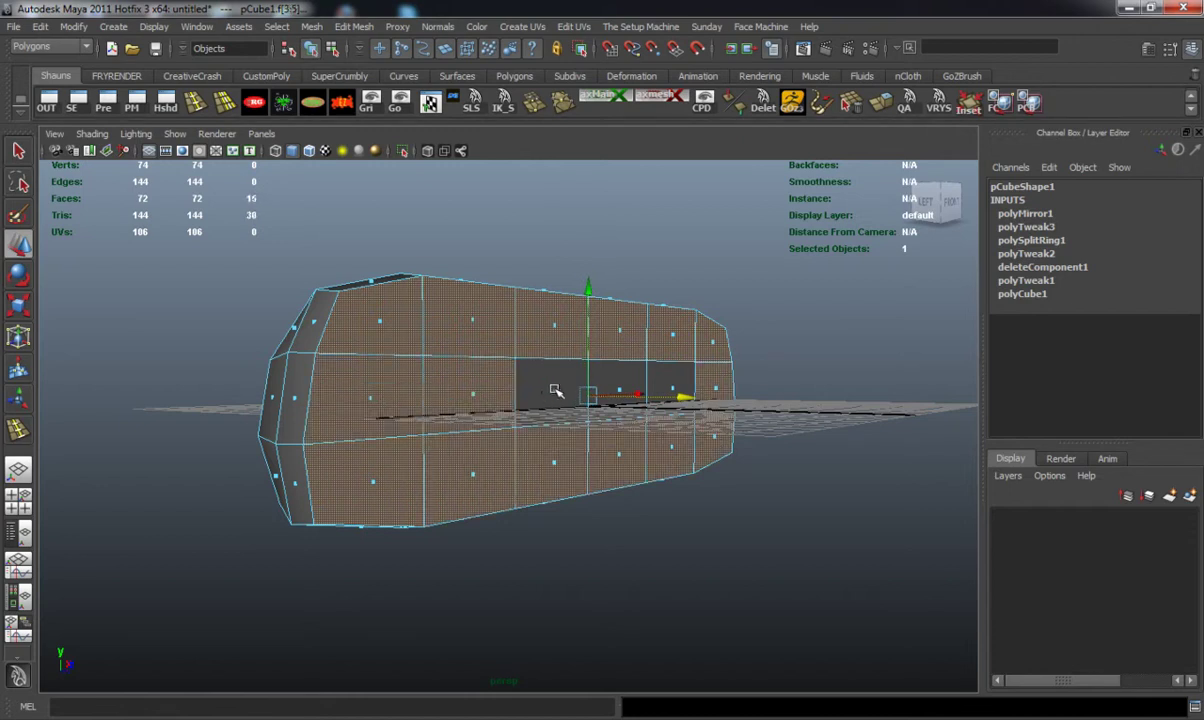
{"action": "left_click", "coordinate": [556, 390], "text": "shift"}
{"action": "left_click", "coordinate": [620, 390], "text": "shift"}
{"action": "left_click", "coordinate": [672, 388], "text": "shift"}
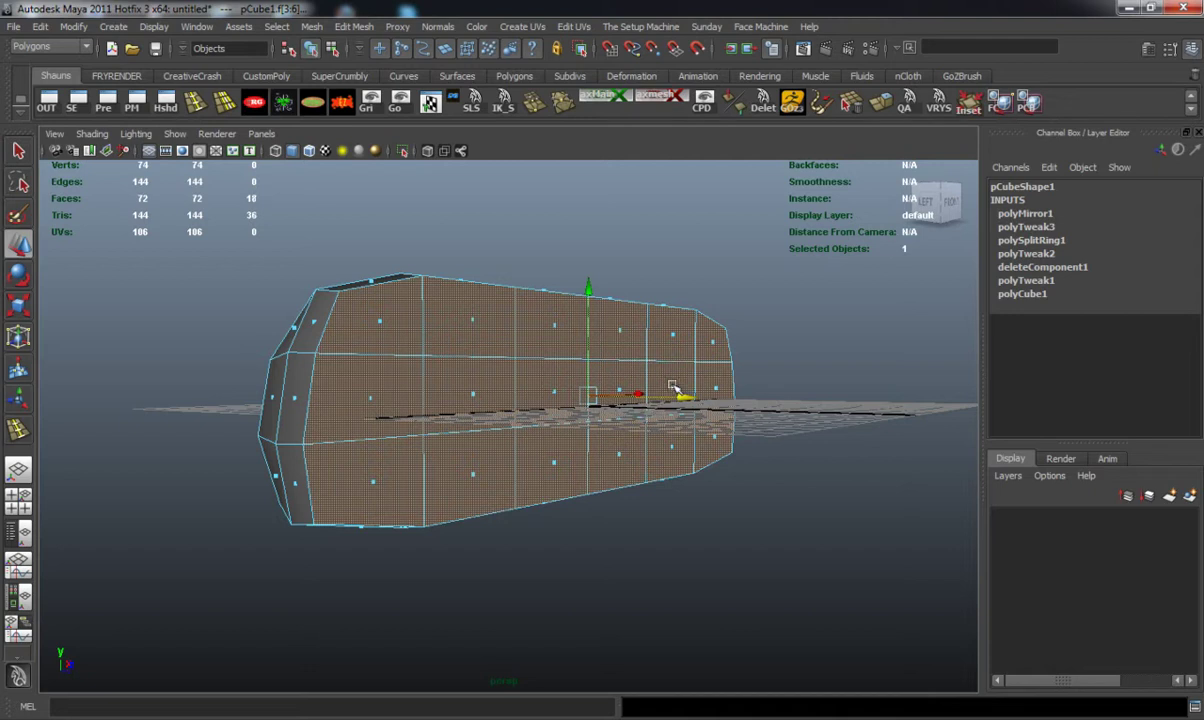
{"action": "left_click", "coordinate": [967, 104]}
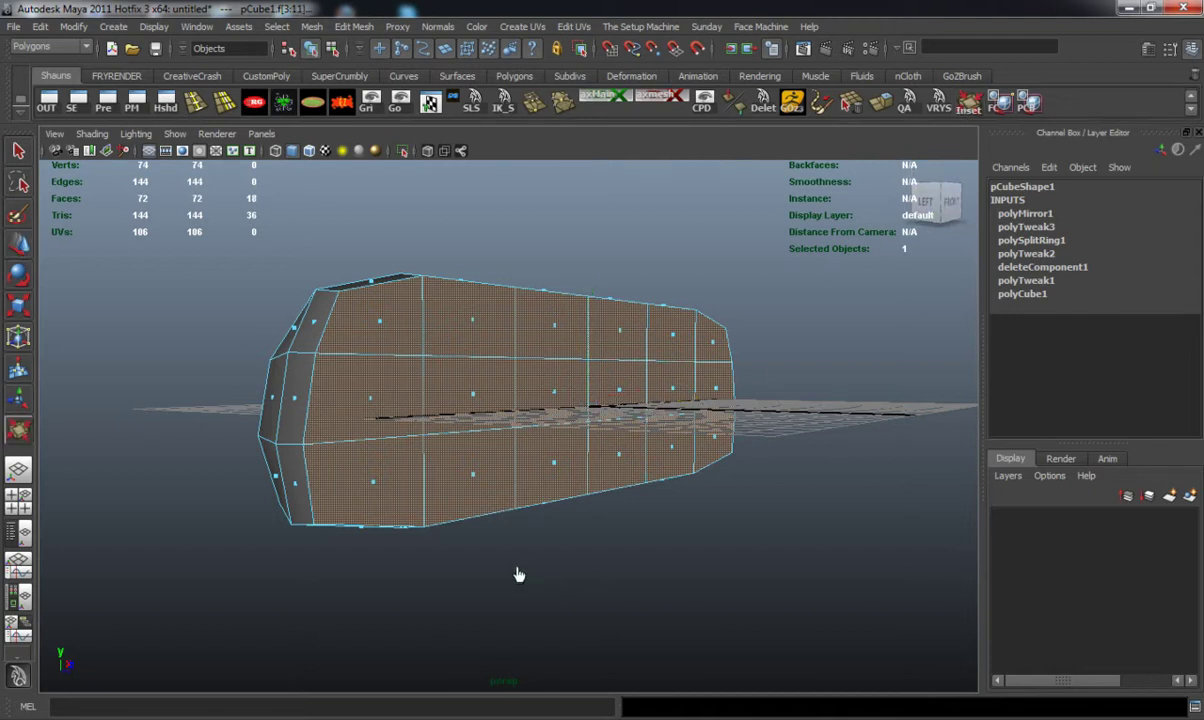
{"action": "left_click_drag", "start_coordinate": [532, 574], "coordinate": [512, 555]}
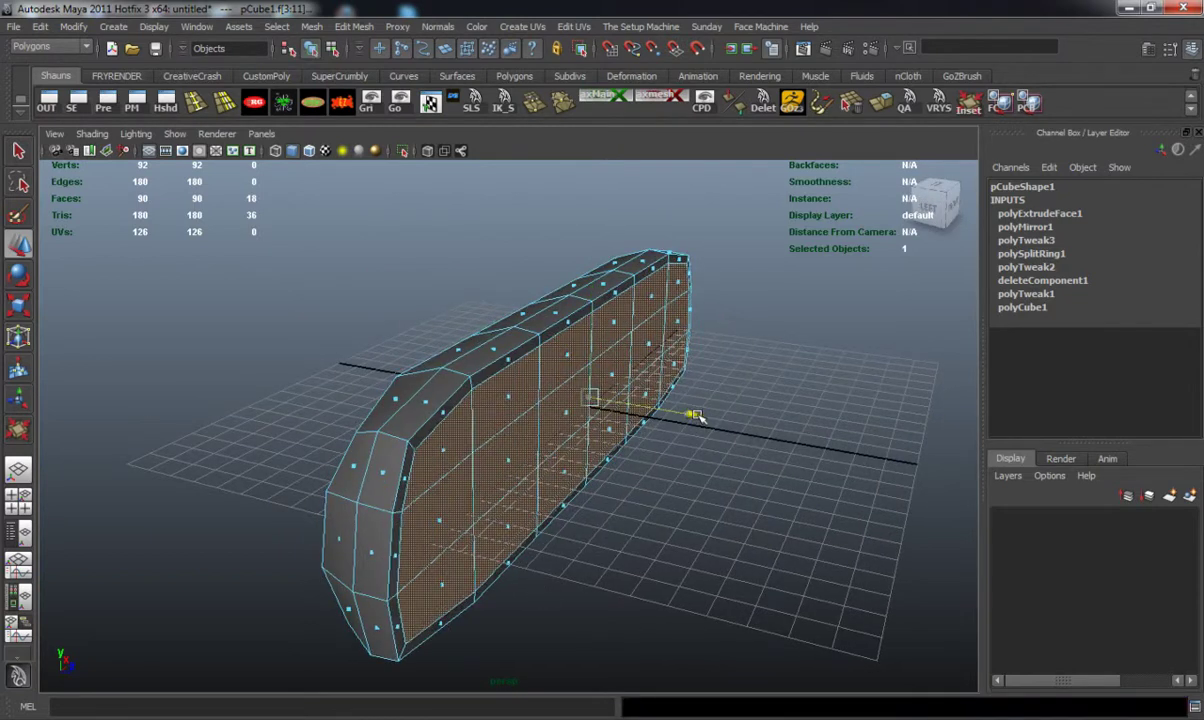
{"action": "left_click_drag", "start_coordinate": [697, 415], "coordinate": [698, 416]}
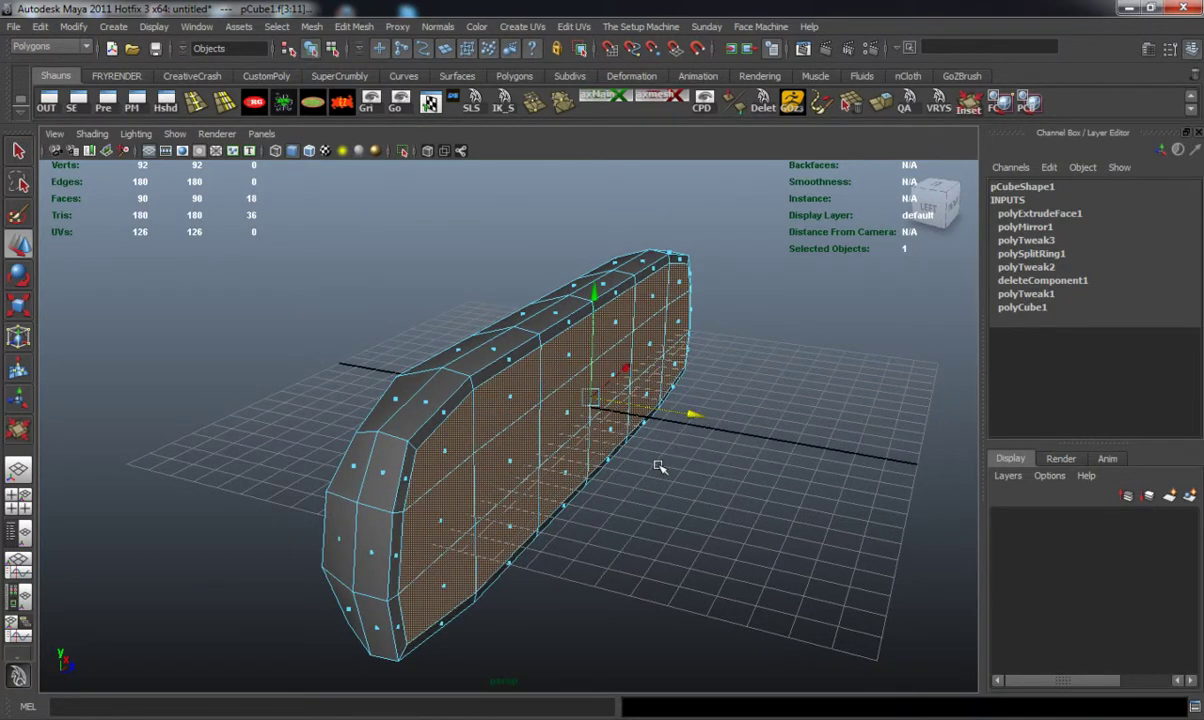
Inset the front faces a second time by a small amount, adding another narrow border inside the rim
{"action": "left_click_drag", "start_coordinate": [642, 484], "coordinate": [712, 403], "text": "alt"}
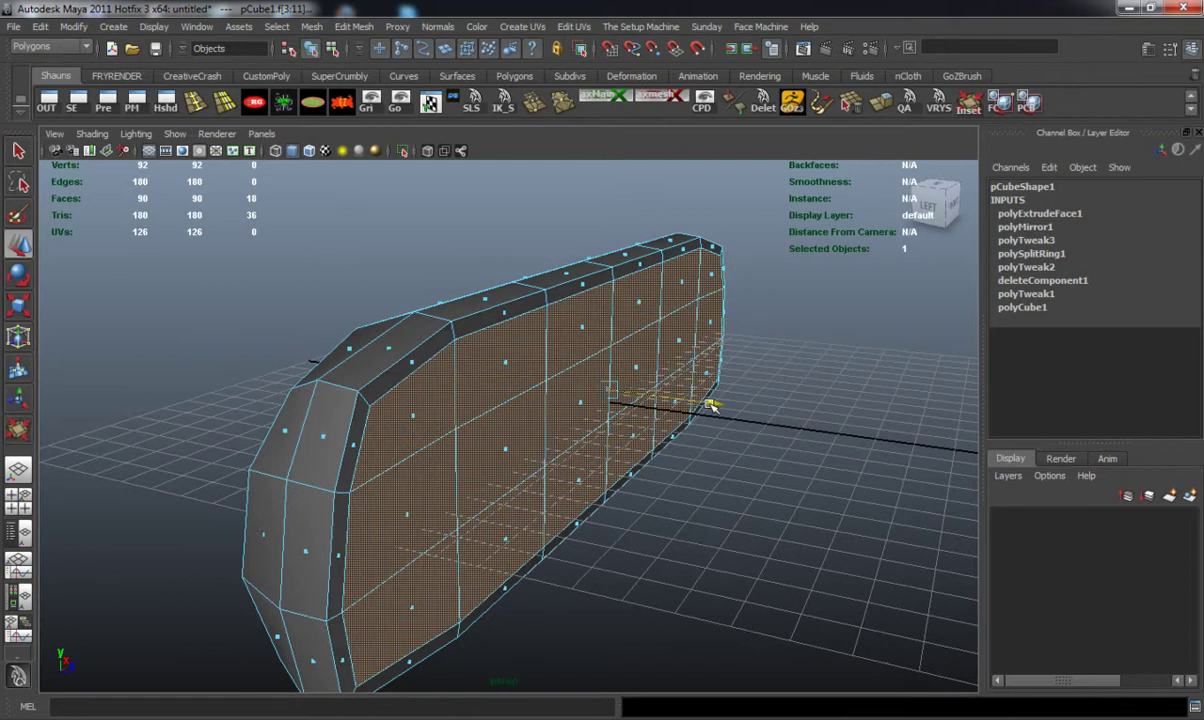
{"action": "left_click", "coordinate": [969, 105]}
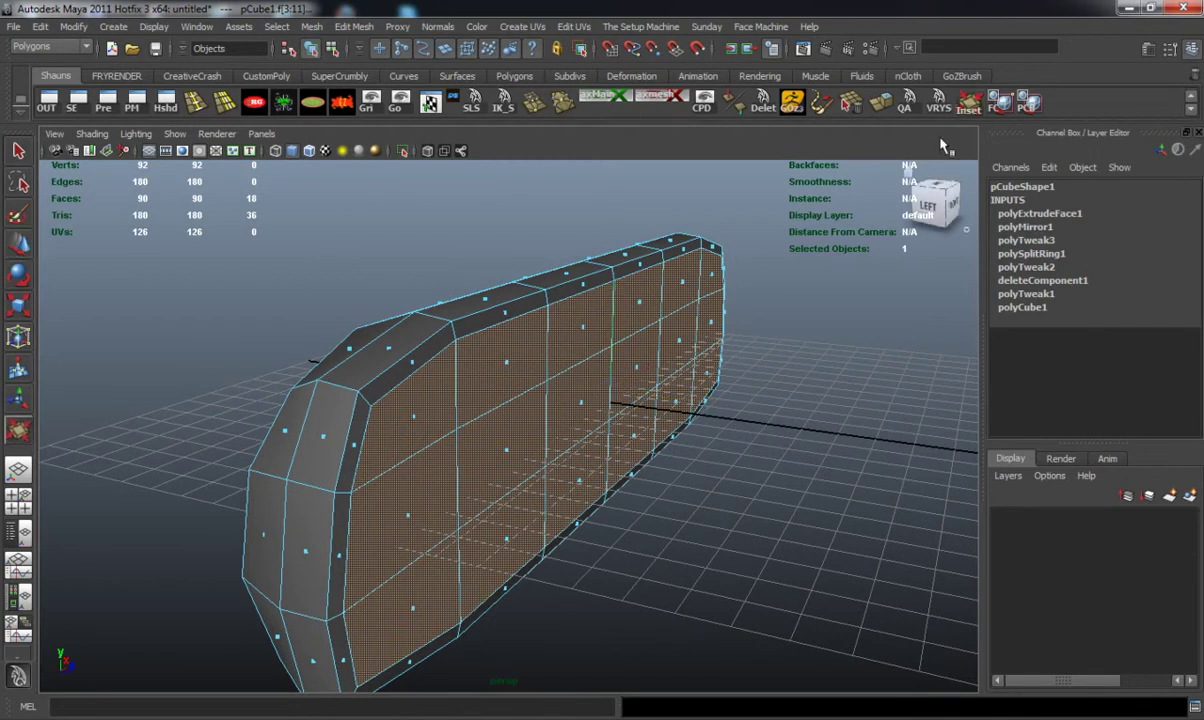
{"action": "left_click_drag", "start_coordinate": [645, 515], "coordinate": [661, 515]}
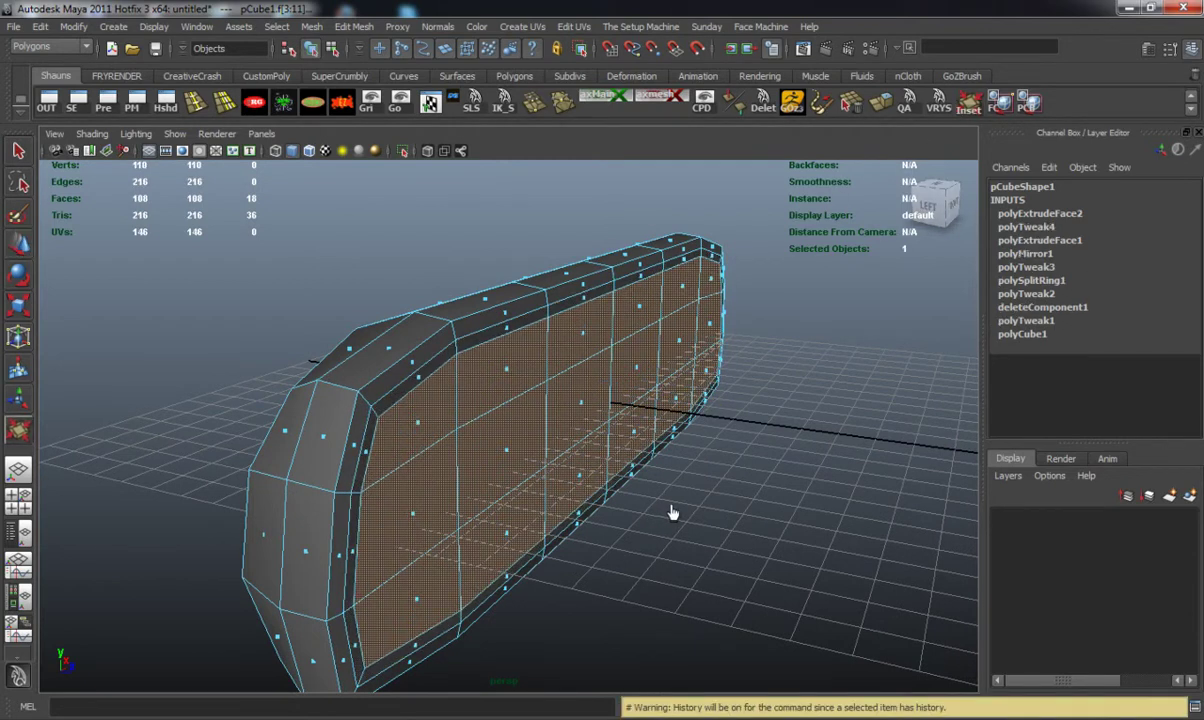
{"action": "key", "text": "w"}
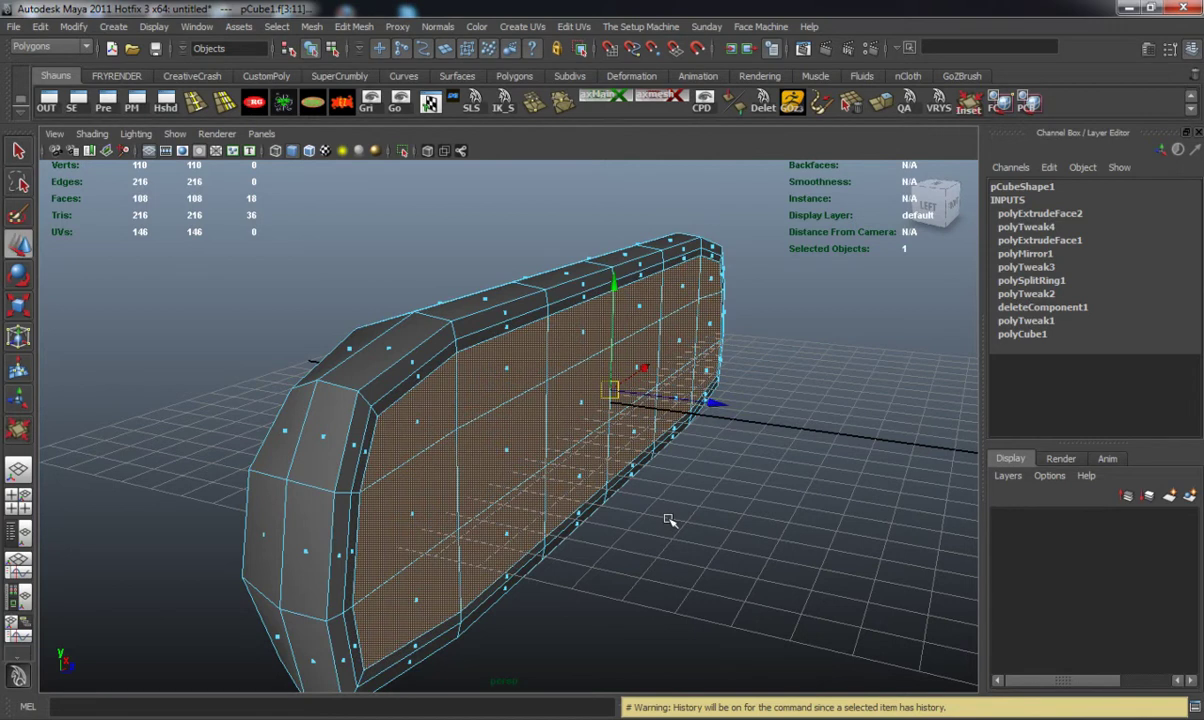
{"action": "left_click", "coordinate": [670, 520]}
Select all the front faces inside the inner border, extrude them and push them back into the body as a recess
{"action": "left_click", "coordinate": [405, 410]}
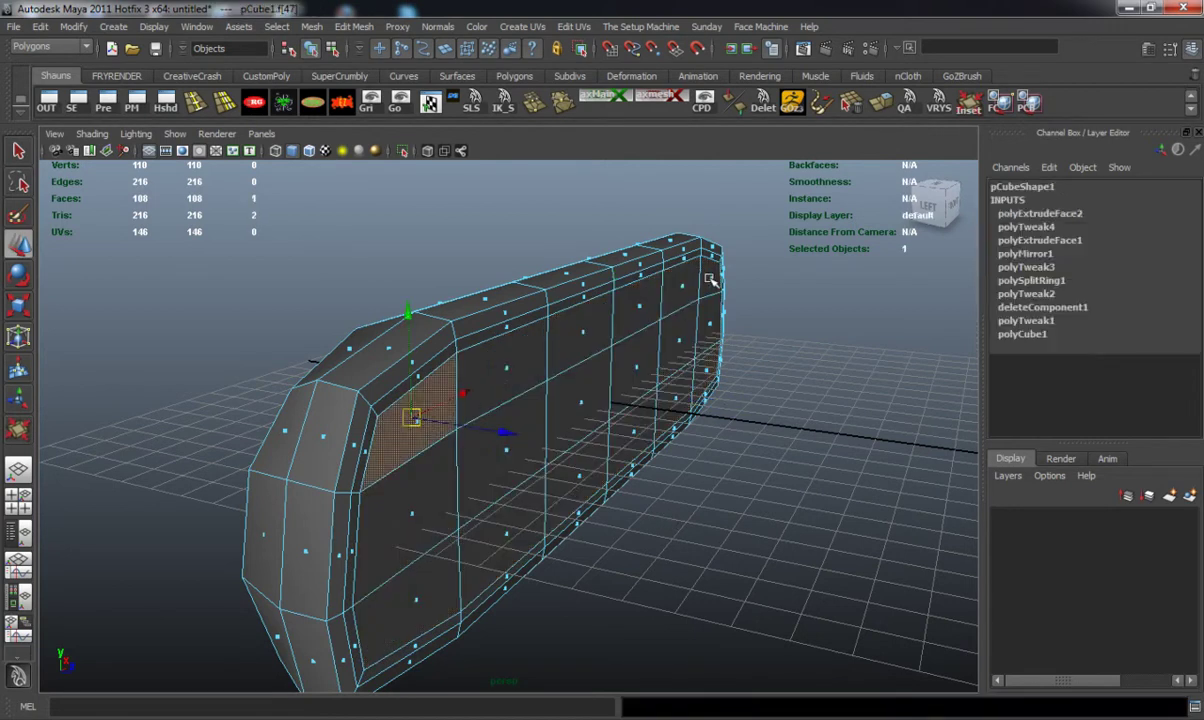
{"action": "left_click", "coordinate": [681, 290], "text": "shift"}
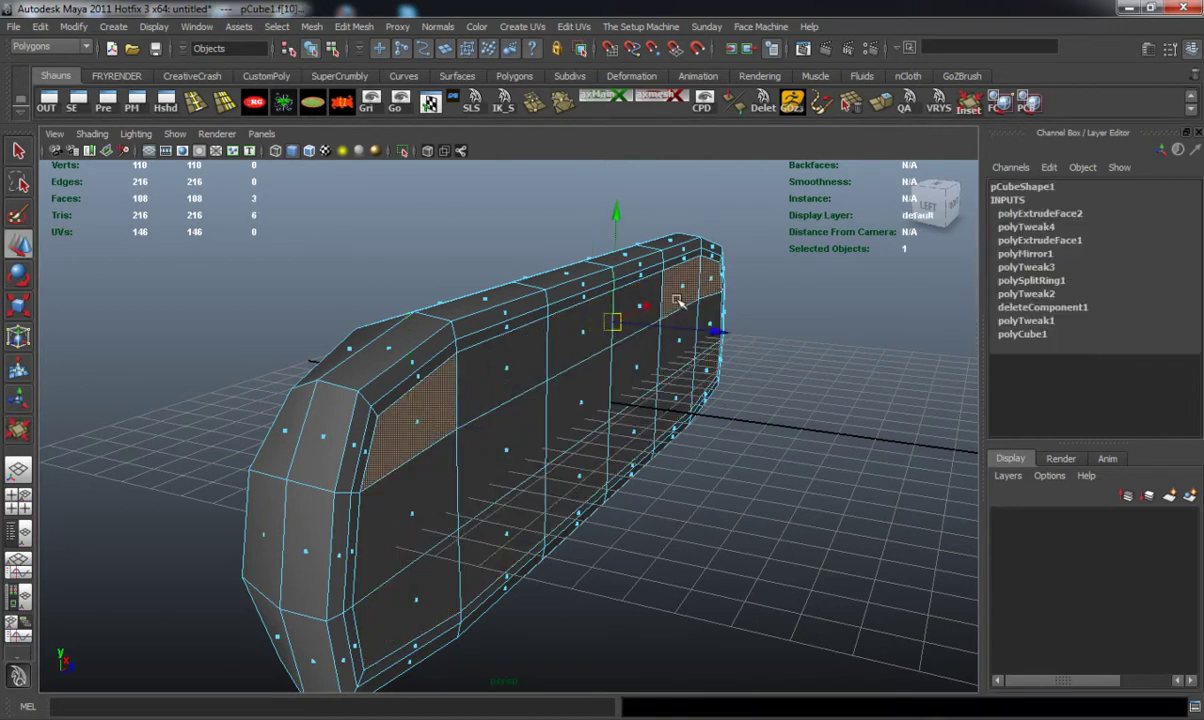
{"action": "left_click", "coordinate": [505, 370], "text": "shift"}
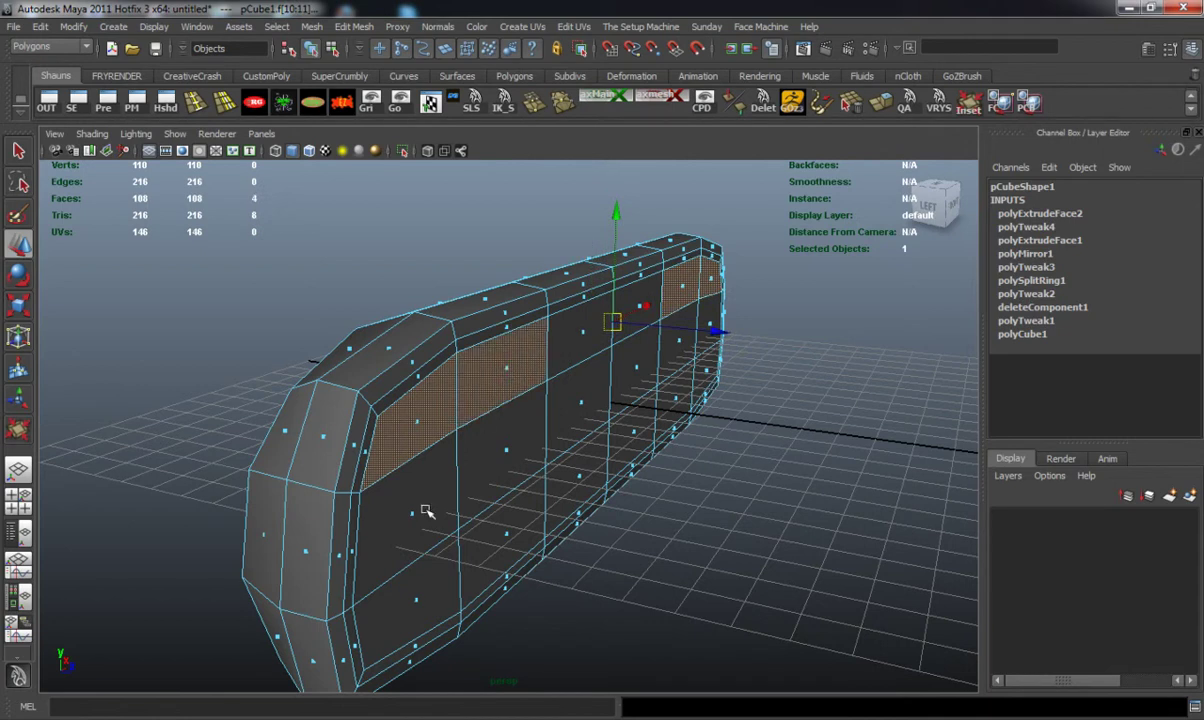
{"action": "left_click", "coordinate": [420, 540], "text": "shift"}
{"action": "left_click", "coordinate": [417, 602], "text": "shift"}
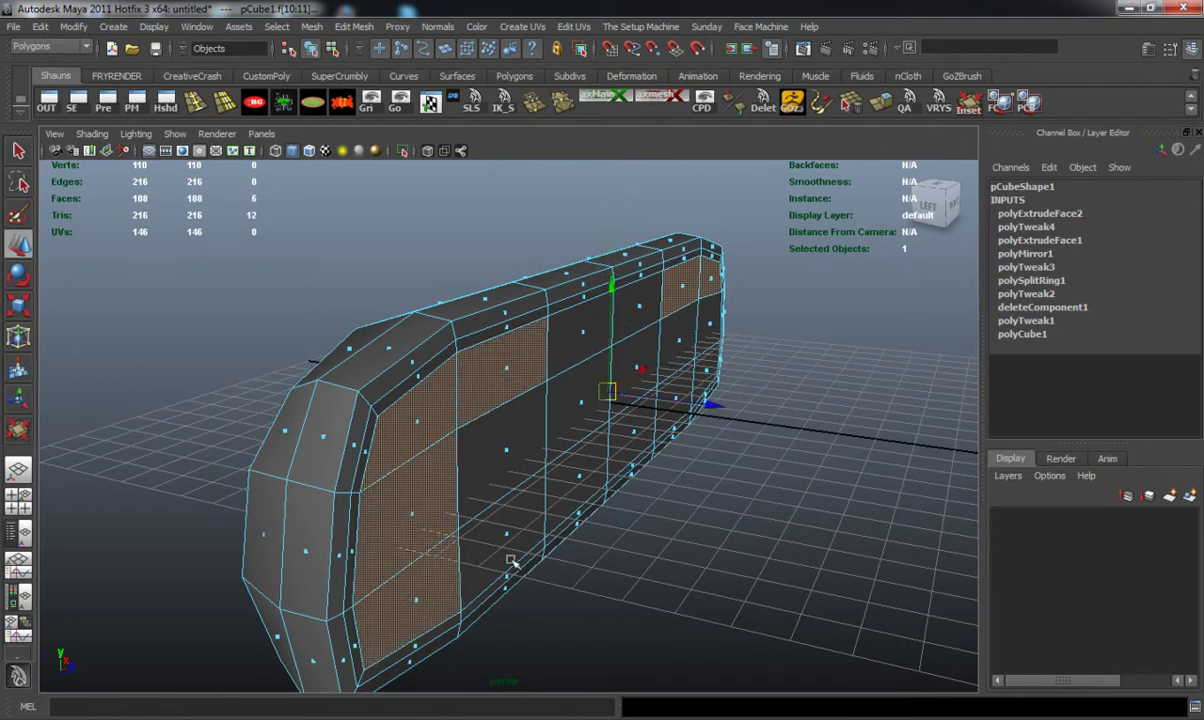
{"action": "left_click_drag", "start_coordinate": [511, 556], "coordinate": [511, 366], "text": "alt"}
{"action": "left_click", "coordinate": [524, 341], "text": "shift"}
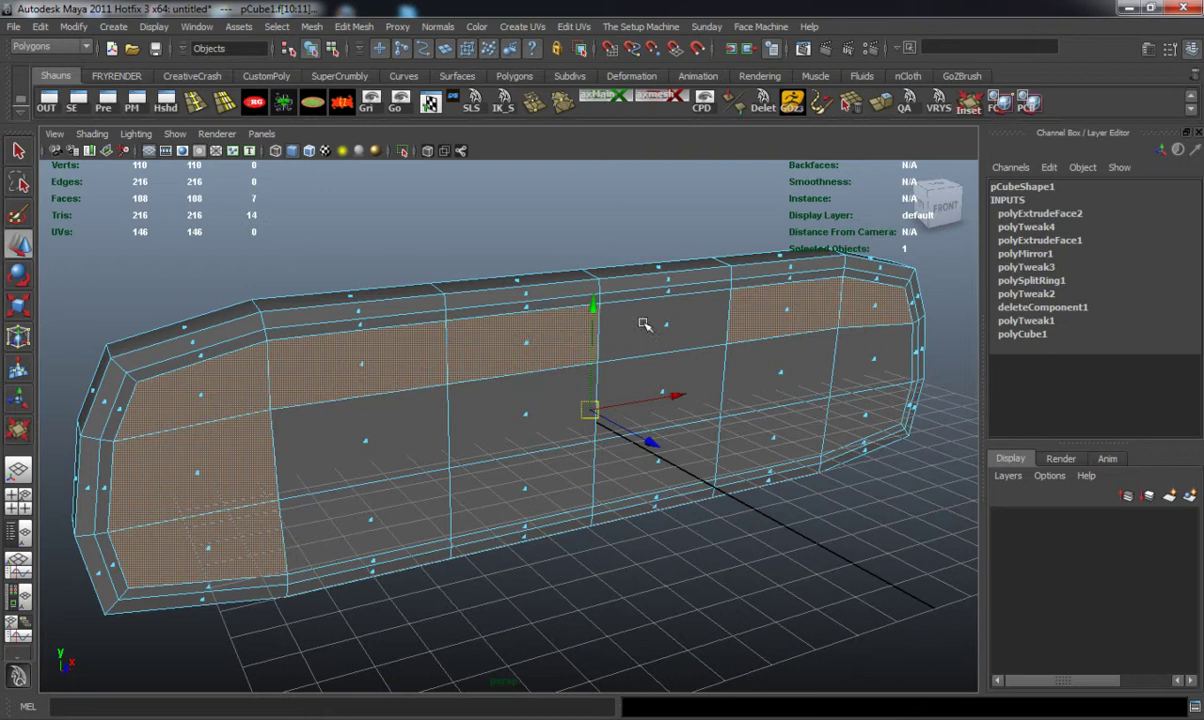
{"action": "left_click", "coordinate": [664, 322], "text": "shift"}
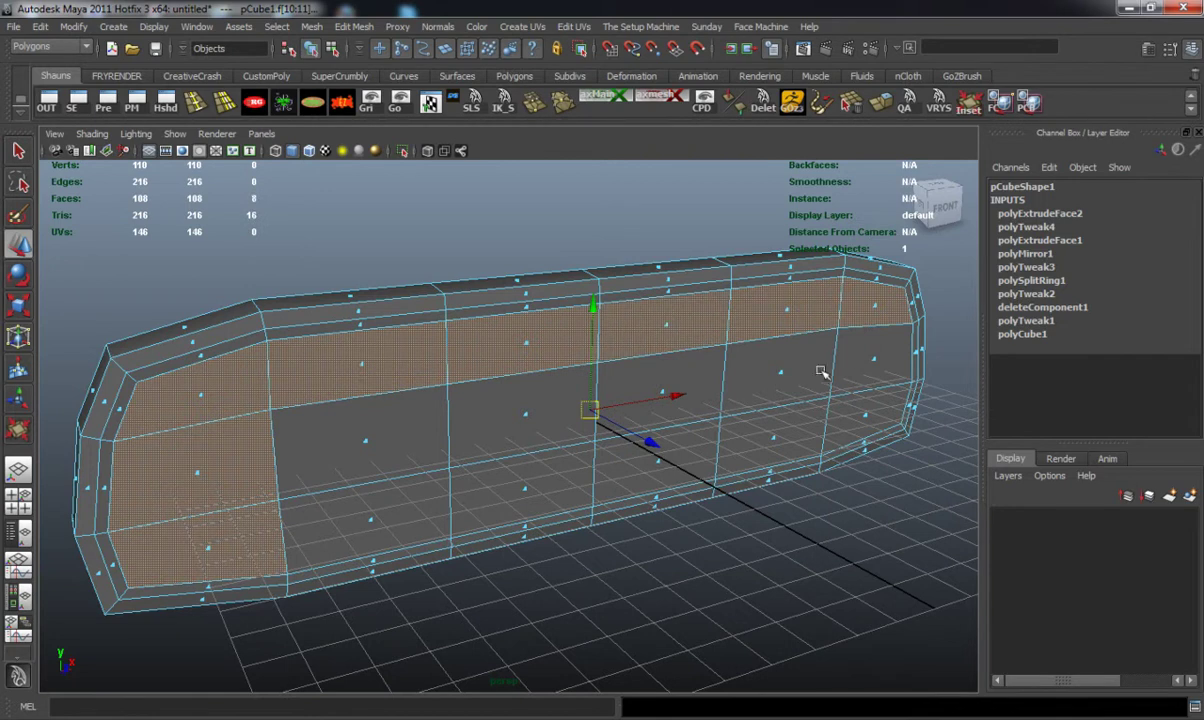
{"action": "left_click", "coordinate": [875, 360], "text": "shift"}
{"action": "left_click", "coordinate": [810, 393], "text": "shift"}
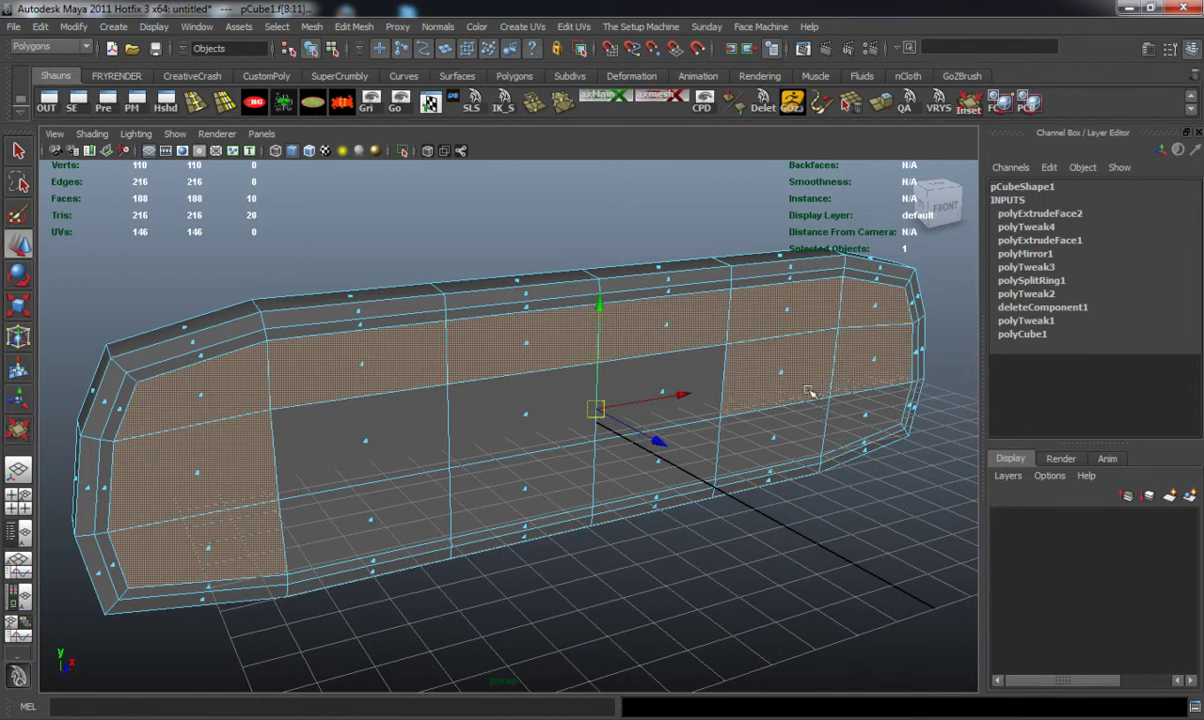
{"action": "left_click", "coordinate": [861, 419], "text": "shift"}
{"action": "left_click", "coordinate": [774, 441], "text": "shift"}
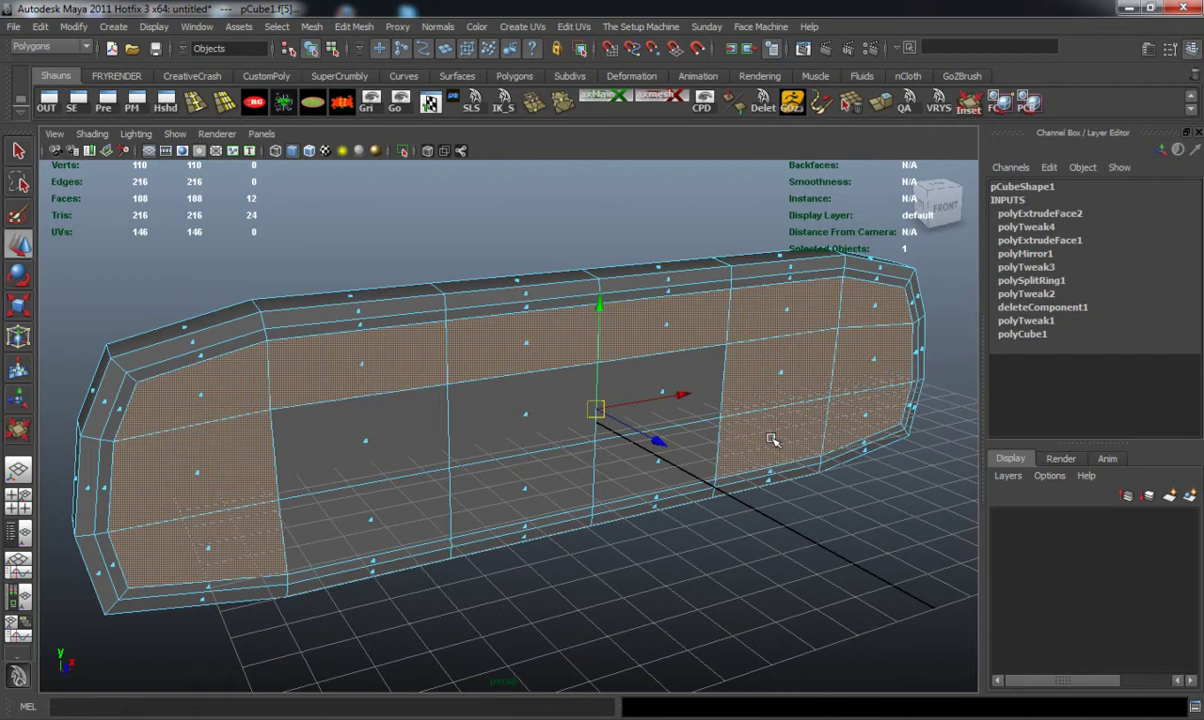
{"action": "left_click", "coordinate": [663, 391], "text": "shift"}
{"action": "left_click", "coordinate": [528, 414], "text": "shift"}
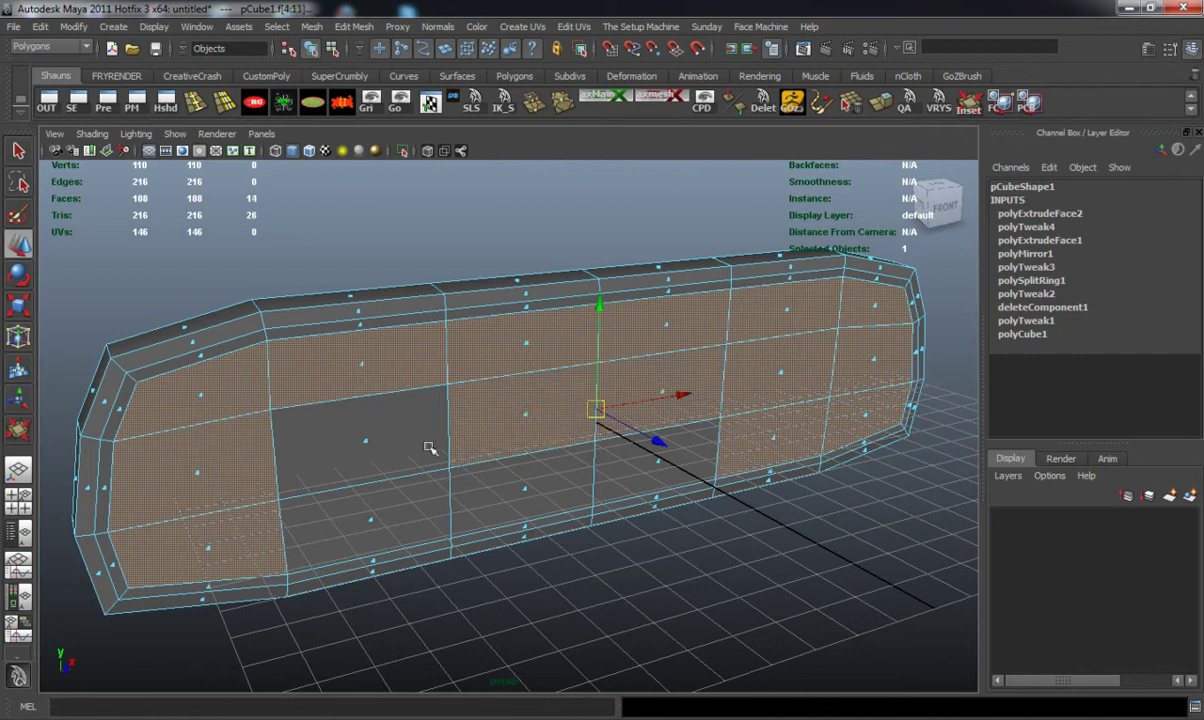
{"action": "left_click", "coordinate": [367, 443], "text": "shift"}
{"action": "left_click", "coordinate": [369, 519], "text": "shift"}
{"action": "left_click", "coordinate": [527, 488], "text": "shift"}
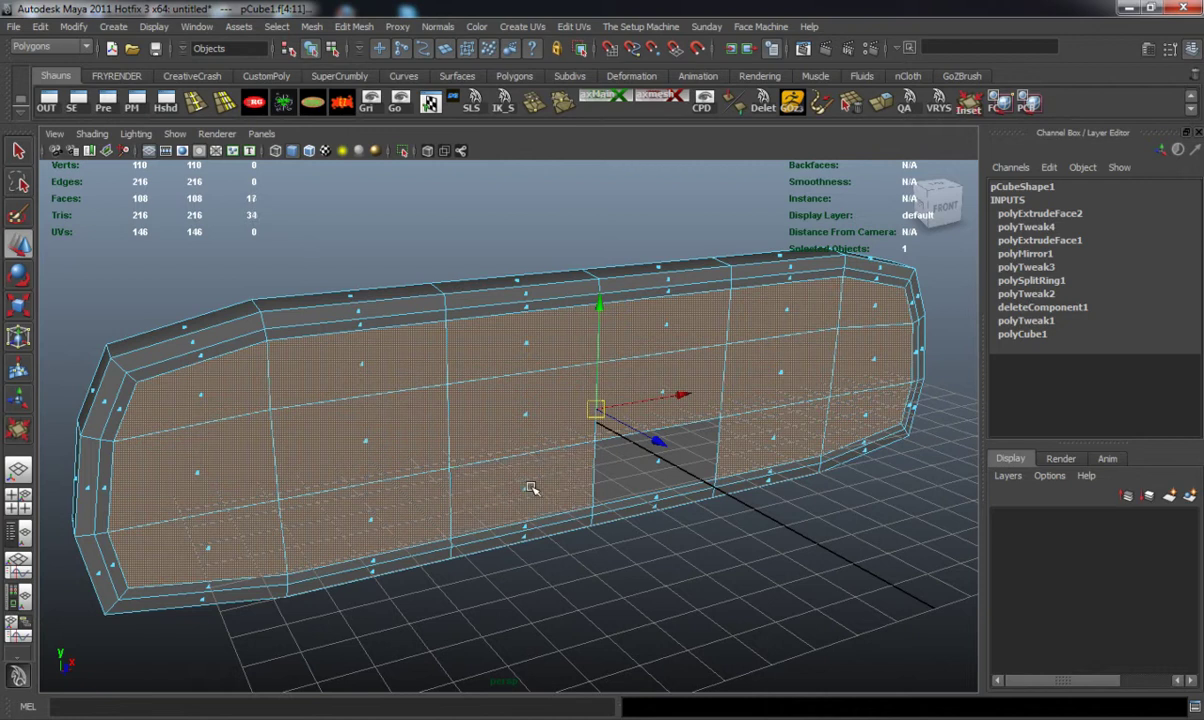
{"action": "left_click", "coordinate": [652, 465], "text": "shift"}
{"action": "left_click_drag", "start_coordinate": [652, 465], "coordinate": [645, 327], "text": "alt"}
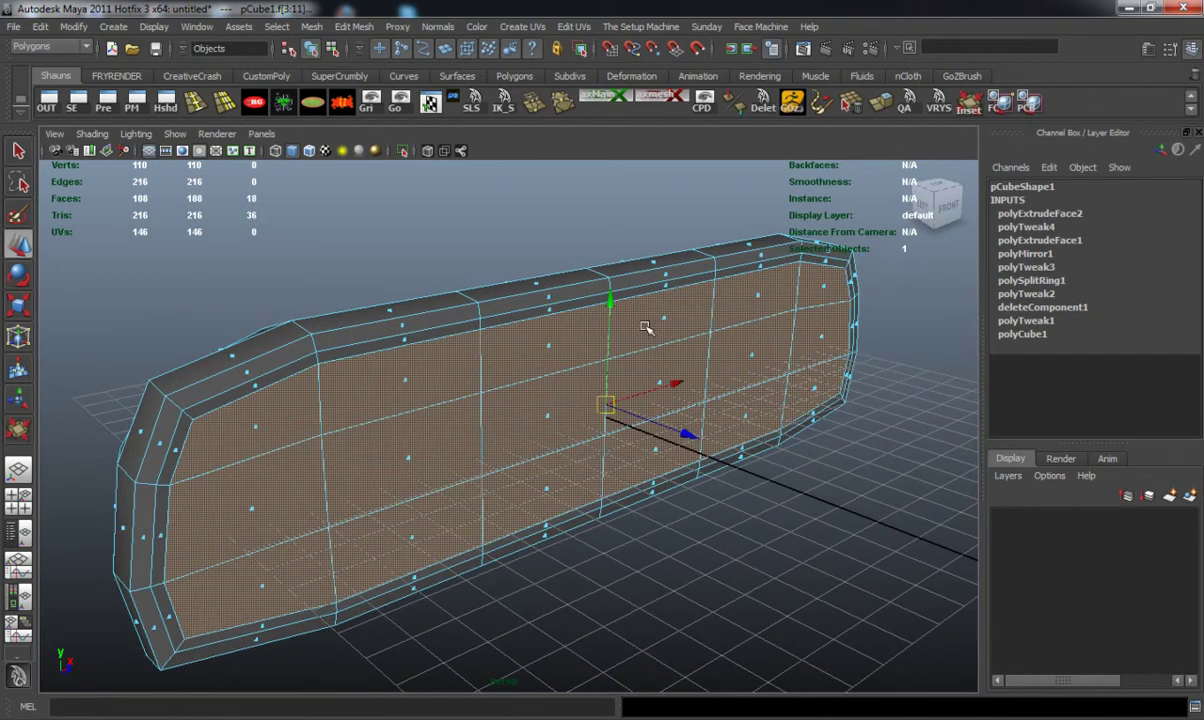
{"action": "key", "text": "g"}
{"action": "left_click_drag", "start_coordinate": [572, 391], "coordinate": [621, 413], "text": "alt"}
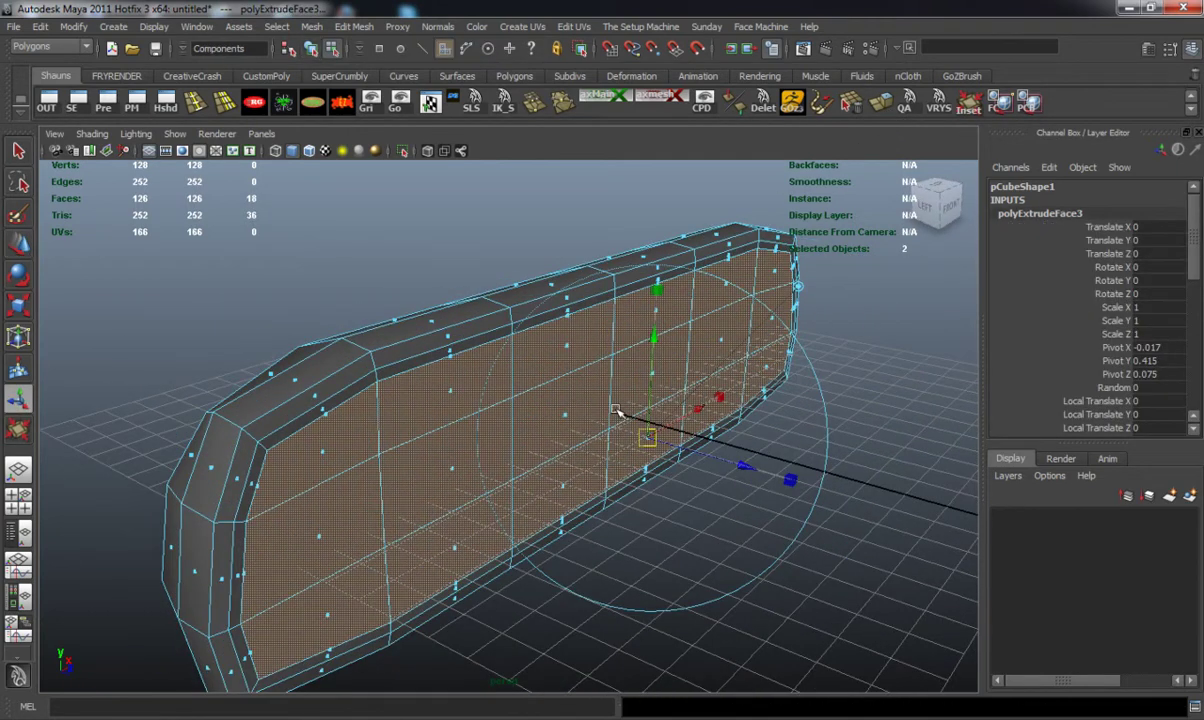
{"action": "key", "text": "w"}
{"action": "left_click_drag", "start_coordinate": [710, 423], "coordinate": [683, 418]}
Duplicate the recessed front faces as a separate mirror glass piece and preview the result smoothed in object mode
{"action": "left_click", "coordinate": [355, 27]}
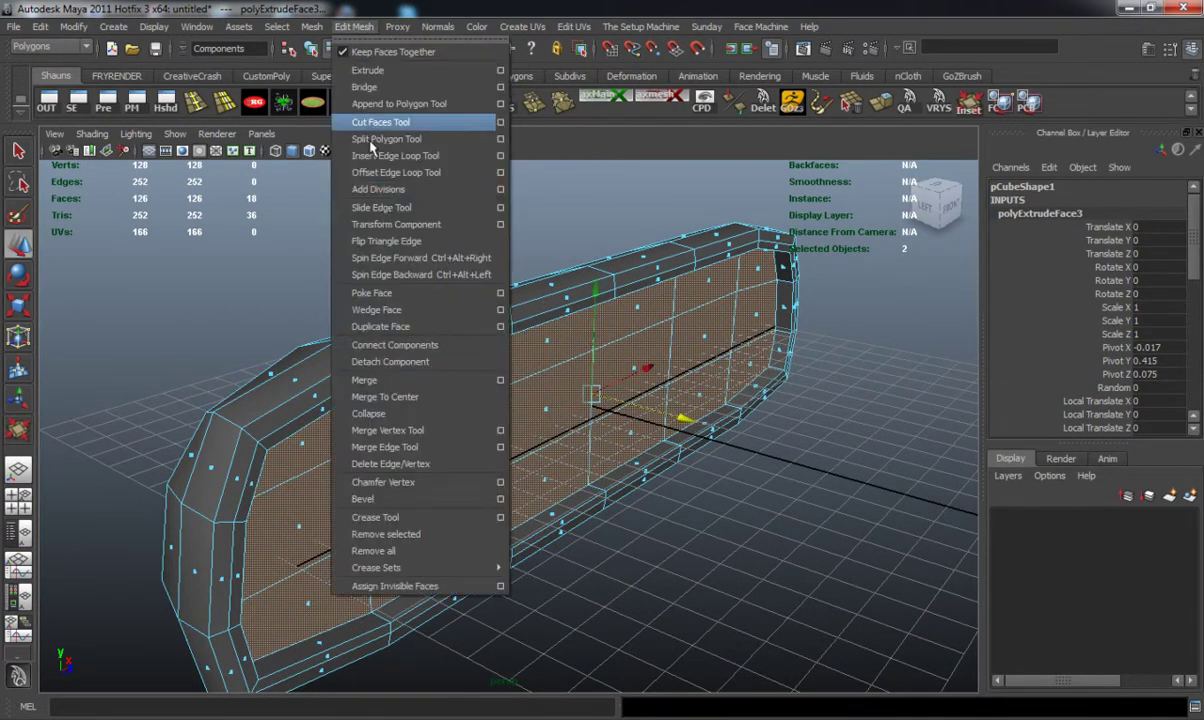
{"action": "left_click", "coordinate": [395, 312]}
{"action": "key", "text": "3"}
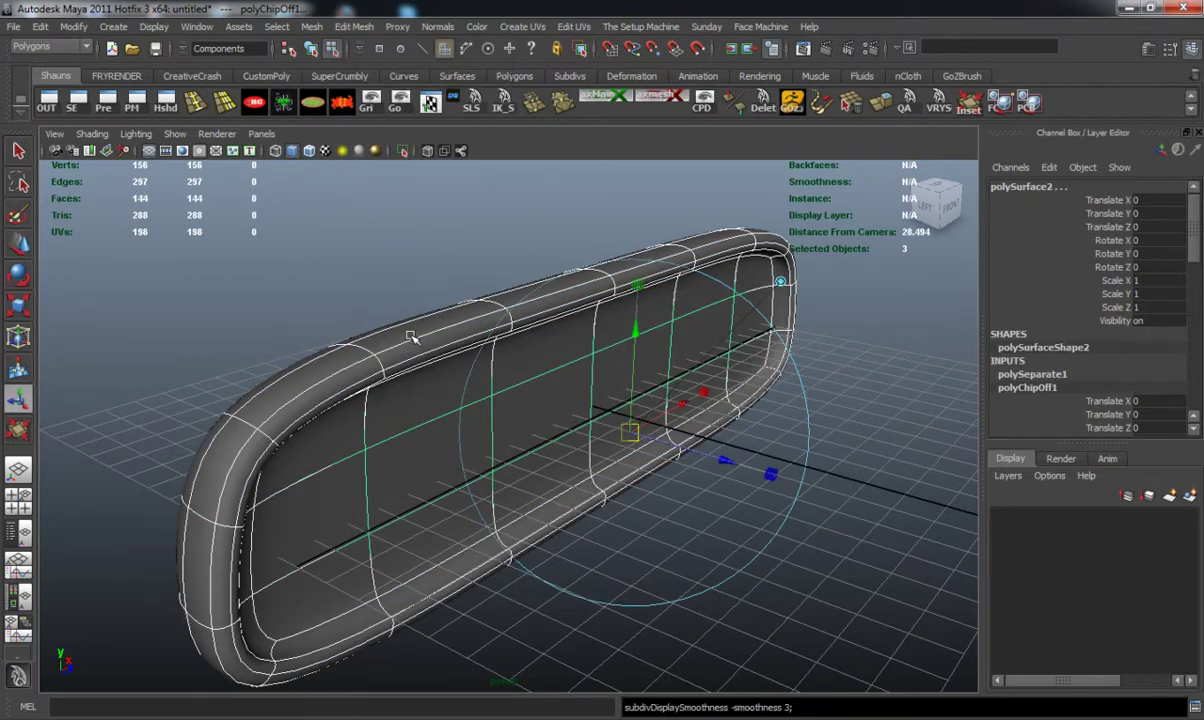
{"action": "right_click_drag", "start_coordinate": [410, 337], "coordinate": [462, 298]}
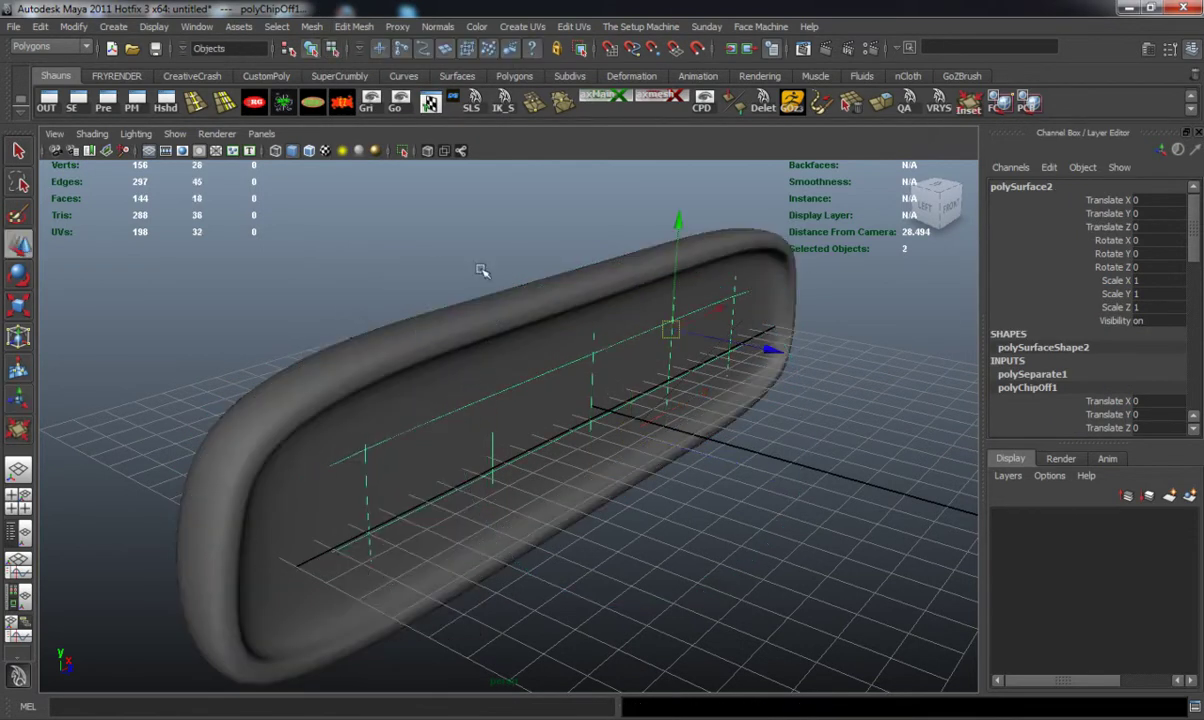
Delete the glass piece's construction history and move it forward in the recess to a Translate Z of 0.503
{"action": "left_click", "coordinate": [338, 106]}
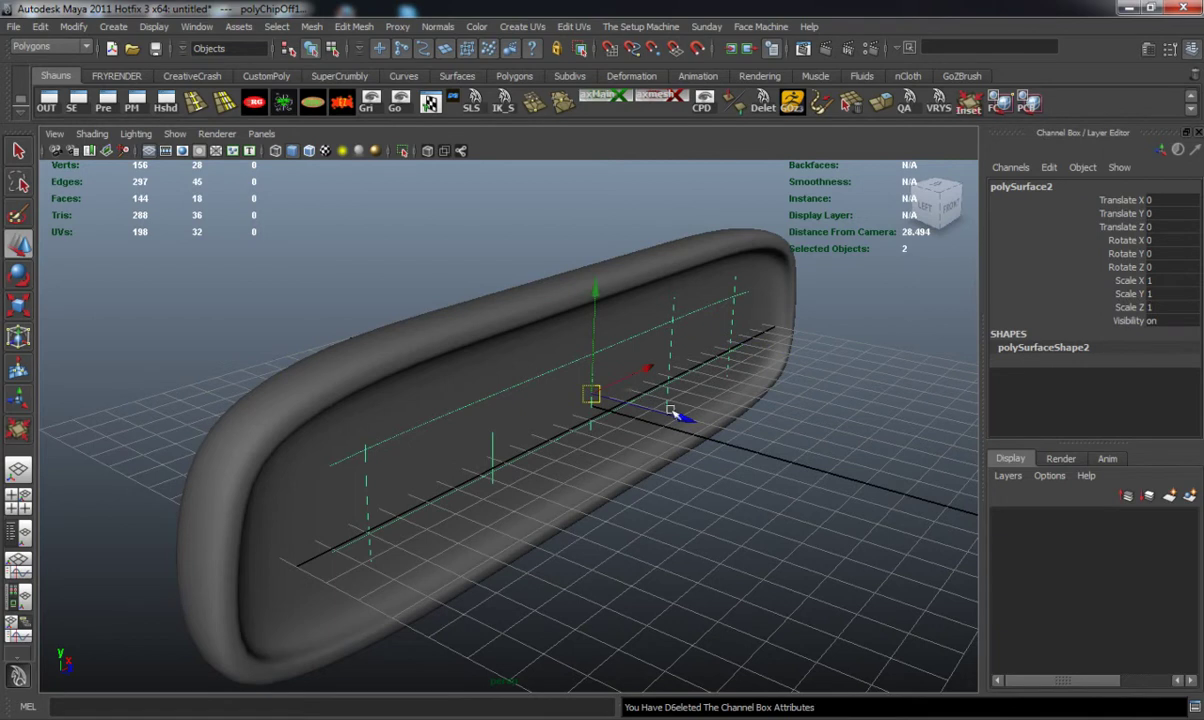
{"action": "left_click_drag", "start_coordinate": [670, 412], "coordinate": [618, 434]}
{"action": "left_click", "coordinate": [826, 484]}
{"action": "scroll", "coordinate": [618, 434], "scroll_direction": "up", "scroll_amount": 4}
{"action": "left_click", "coordinate": [487, 433]}
{"action": "left_click_drag", "start_coordinate": [487, 433], "coordinate": [562, 466], "text": "alt"}
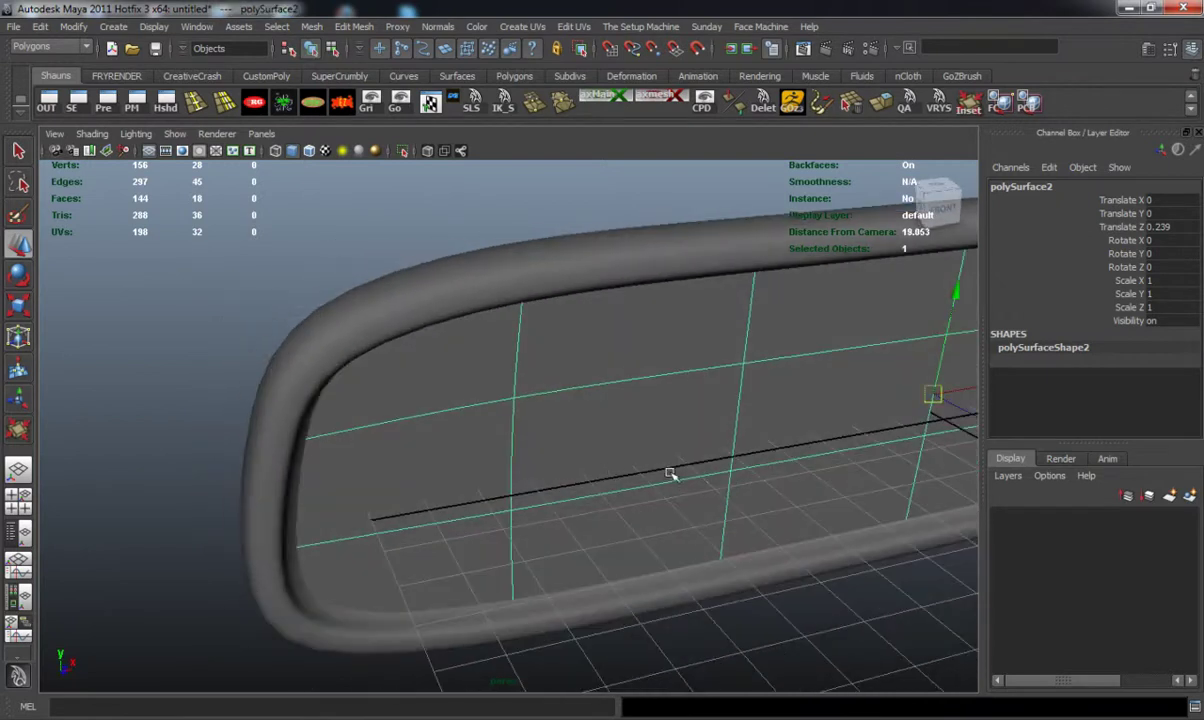
{"action": "middle_click_drag", "start_coordinate": [669, 476], "coordinate": [559, 432], "text": "alt"}
{"action": "left_click_drag", "start_coordinate": [559, 432], "coordinate": [638, 431], "text": "alt"}
{"action": "left_click_drag", "start_coordinate": [862, 381], "coordinate": [873, 386]}
{"action": "key", "text": "ctrl+z"}
Insert two supporting edge loops around the unsmoothed mirror frame, one of them on the recess's inner wall, and preview it smoothed
{"action": "left_click", "coordinate": [148, 488]}
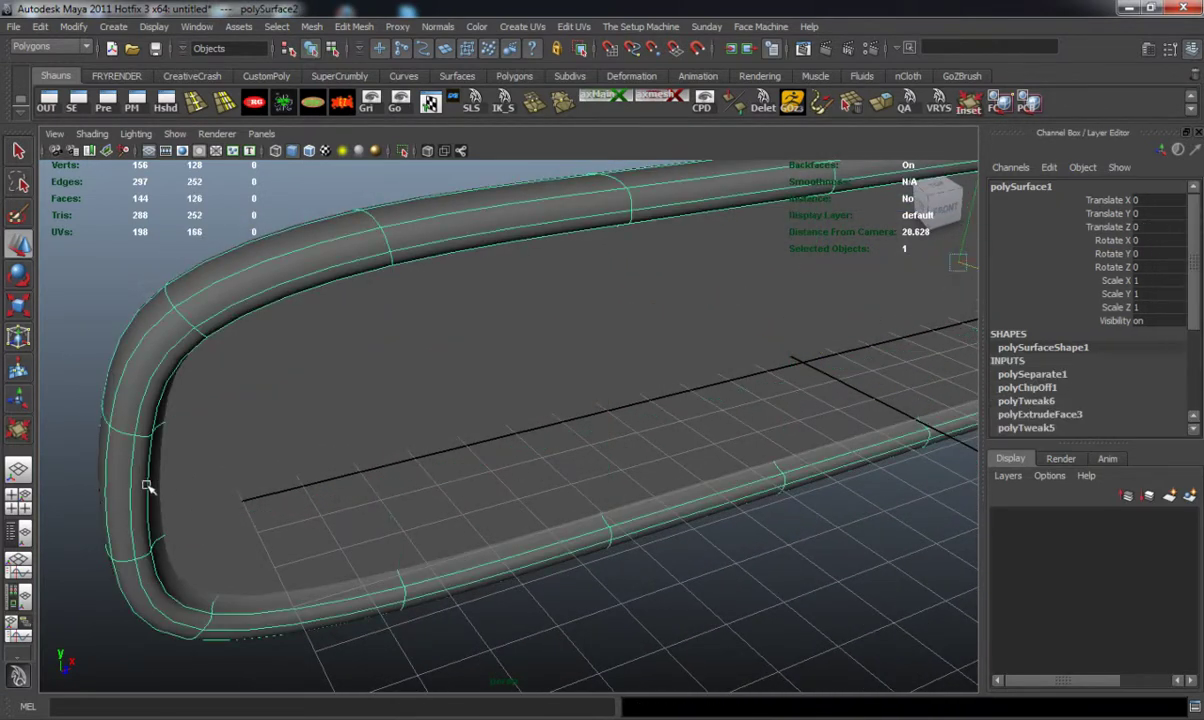
{"action": "key", "text": "1"}
{"action": "left_click_drag", "start_coordinate": [148, 486], "coordinate": [59, 476], "text": "alt"}
{"action": "middle_click_drag", "start_coordinate": [59, 476], "coordinate": [271, 505], "text": "alt"}
{"action": "scroll", "coordinate": [215, 411], "scroll_direction": "up", "scroll_amount": 2}
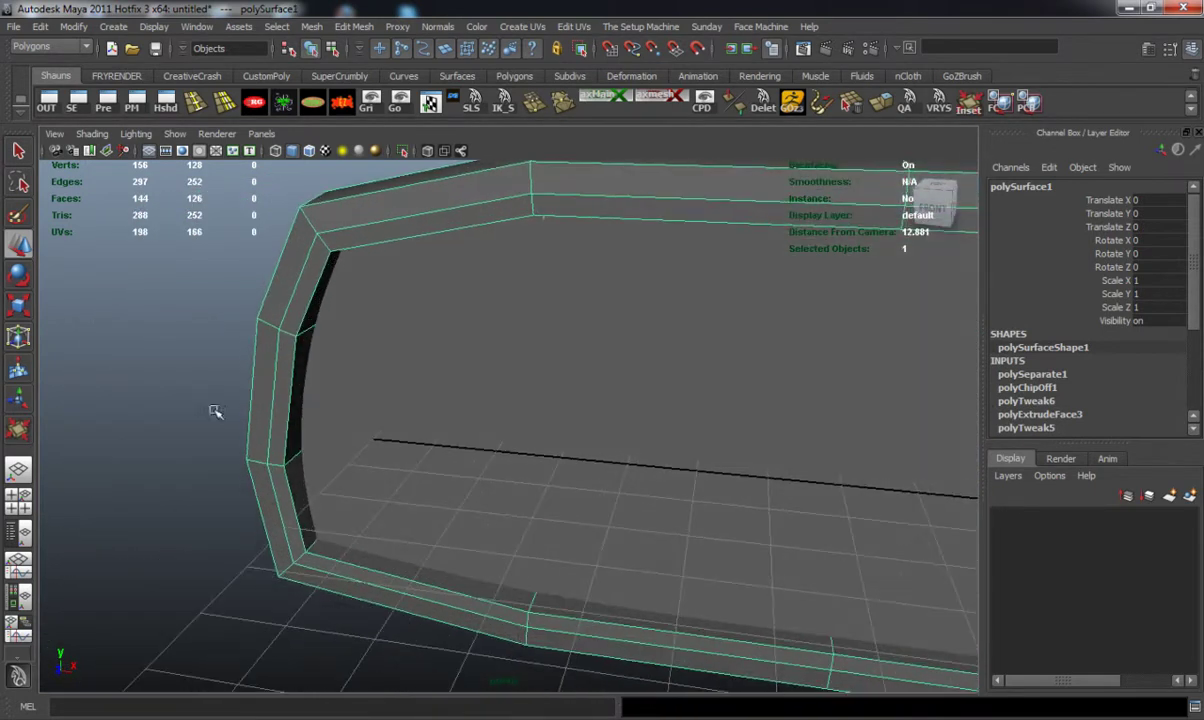
{"action": "left_click", "coordinate": [202, 106]}
{"action": "scroll", "coordinate": [268, 404], "scroll_direction": "up", "scroll_amount": 3}
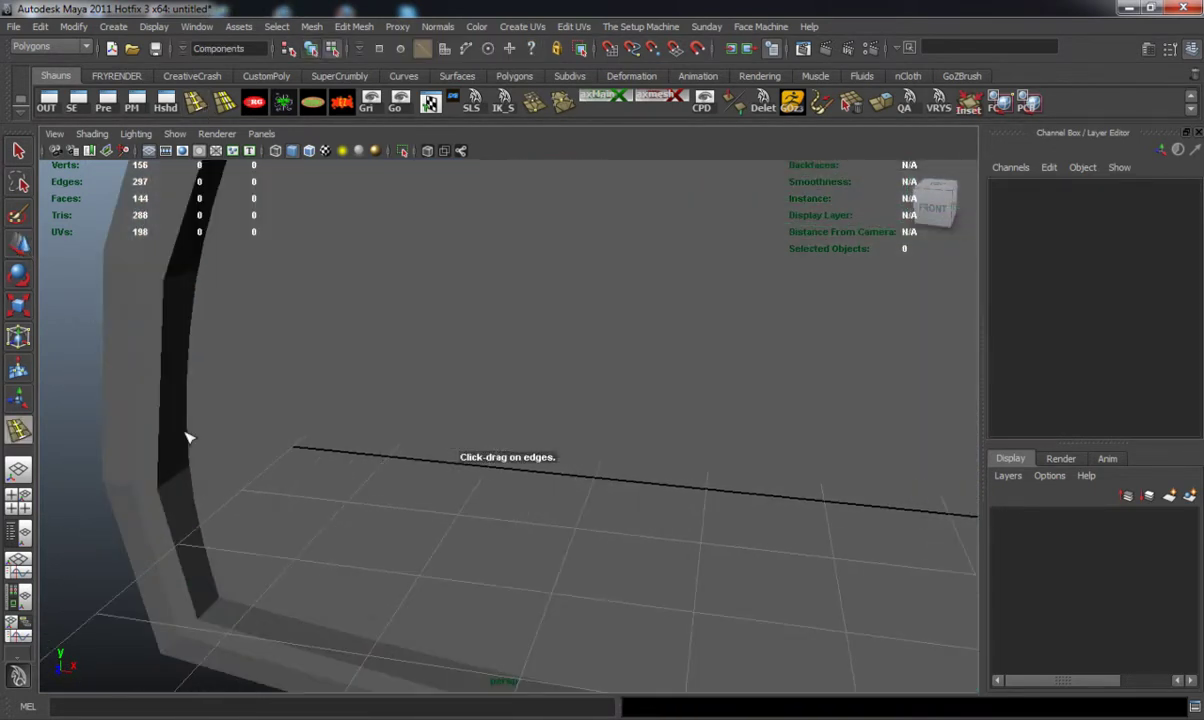
{"action": "left_click", "coordinate": [184, 453]}
{"action": "left_click", "coordinate": [180, 474]}
{"action": "key", "text": "ctrl+z"}
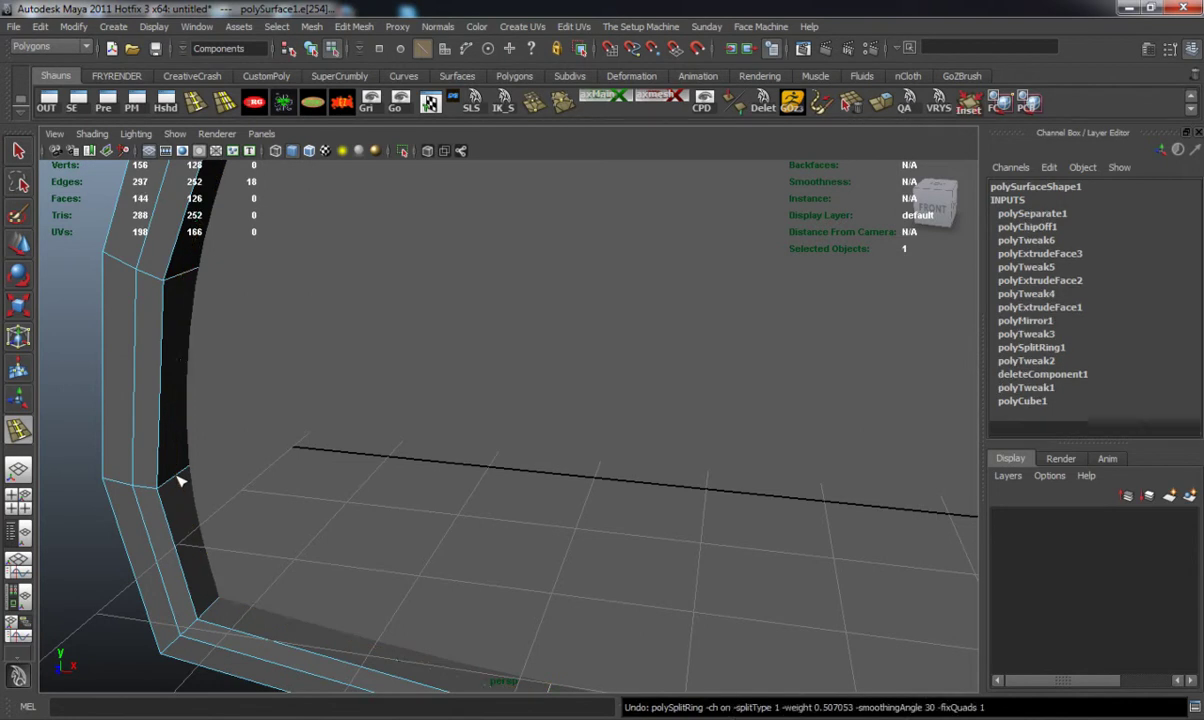
{"action": "left_click_drag", "start_coordinate": [177, 478], "coordinate": [505, 403]}
{"action": "key", "text": "w"}
{"action": "key", "text": "3"}
{"action": "left_click", "coordinate": [113, 467]}
{"action": "scroll", "coordinate": [188, 460], "scroll_direction": "down", "scroll_amount": 3}
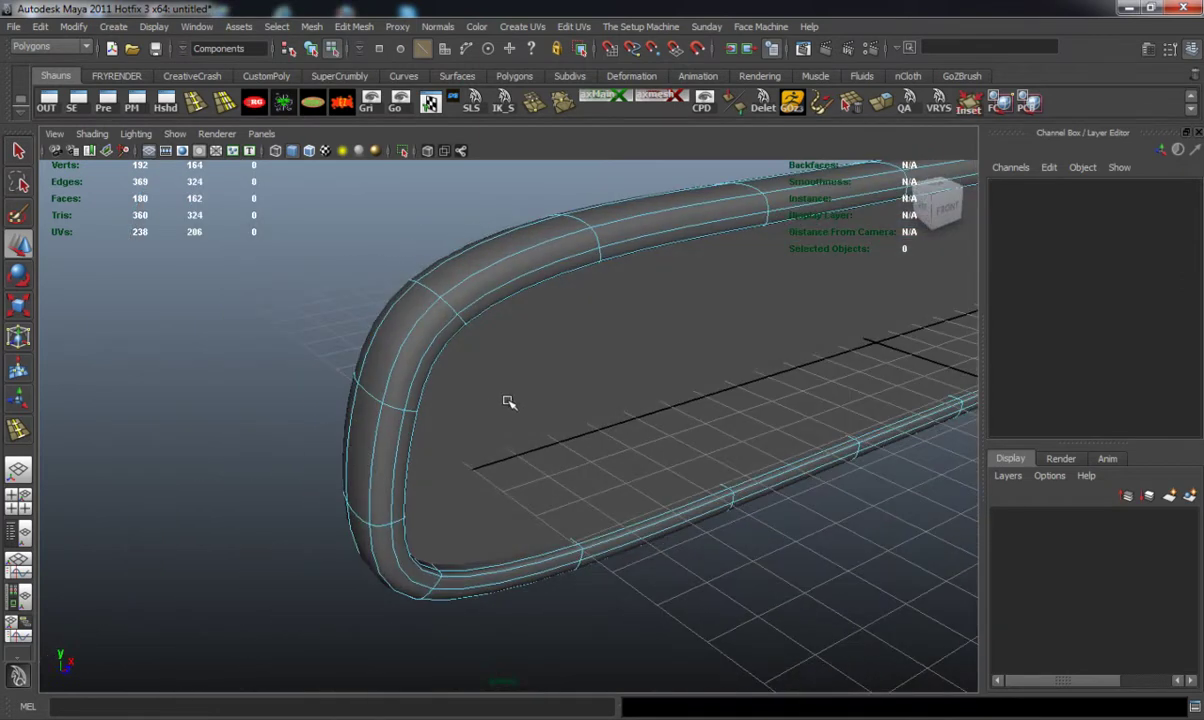
Return to object mode and select the mirror glass piece inside the frame
{"action": "key", "text": "F8"}
{"action": "left_click", "coordinate": [634, 430]}
{"action": "left_click_drag", "start_coordinate": [634, 430], "coordinate": [676, 396], "text": "alt"}
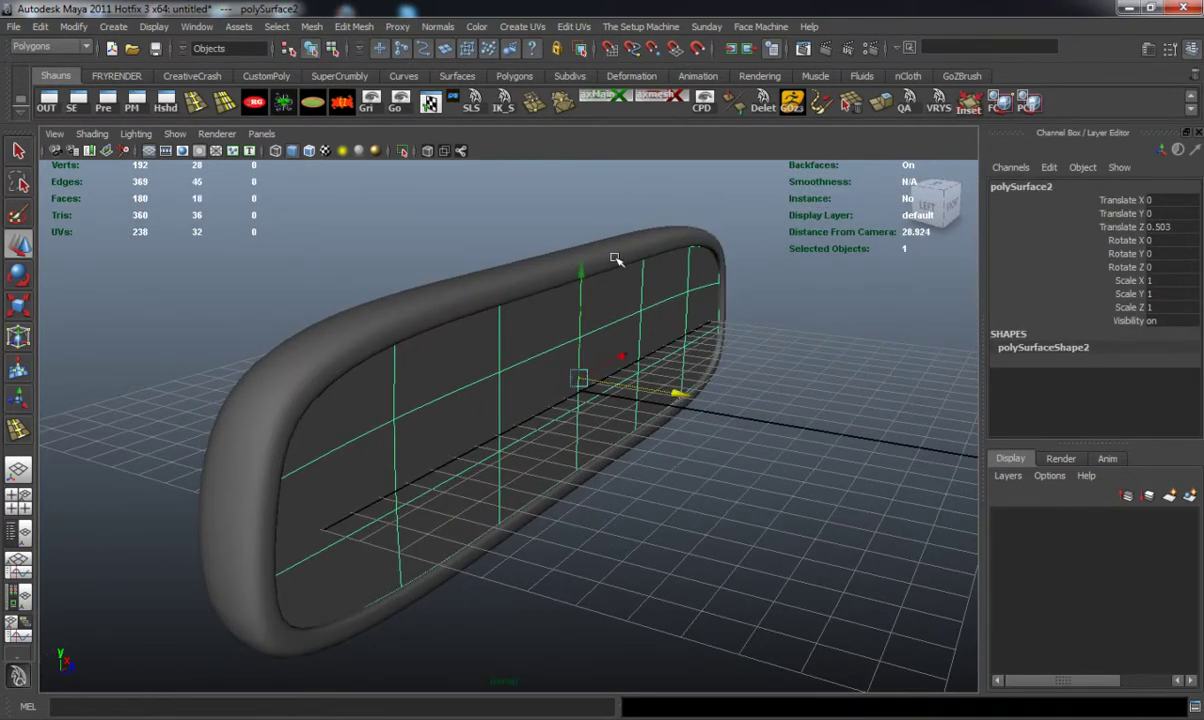
Insert four supporting edge loops around the outer side wall of the unsmoothed mirror frame
{"action": "left_click", "coordinate": [731, 484]}
{"action": "left_click_drag", "start_coordinate": [731, 484], "coordinate": [591, 442], "text": "alt"}
{"action": "left_click_drag", "start_coordinate": [642, 328], "coordinate": [473, 492], "text": "alt"}
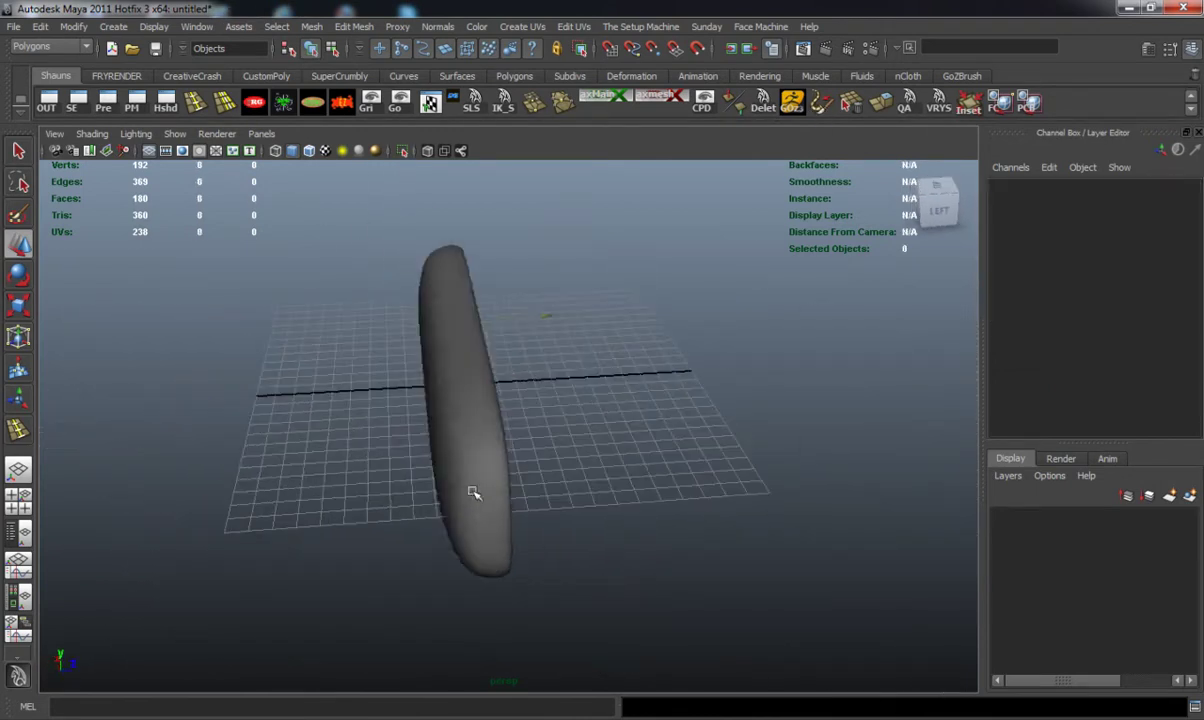
{"action": "left_click", "coordinate": [398, 505]}
{"action": "scroll", "coordinate": [399, 490], "scroll_direction": "up", "scroll_amount": 5}
{"action": "middle_click_drag", "start_coordinate": [399, 482], "coordinate": [431, 422], "text": "alt"}
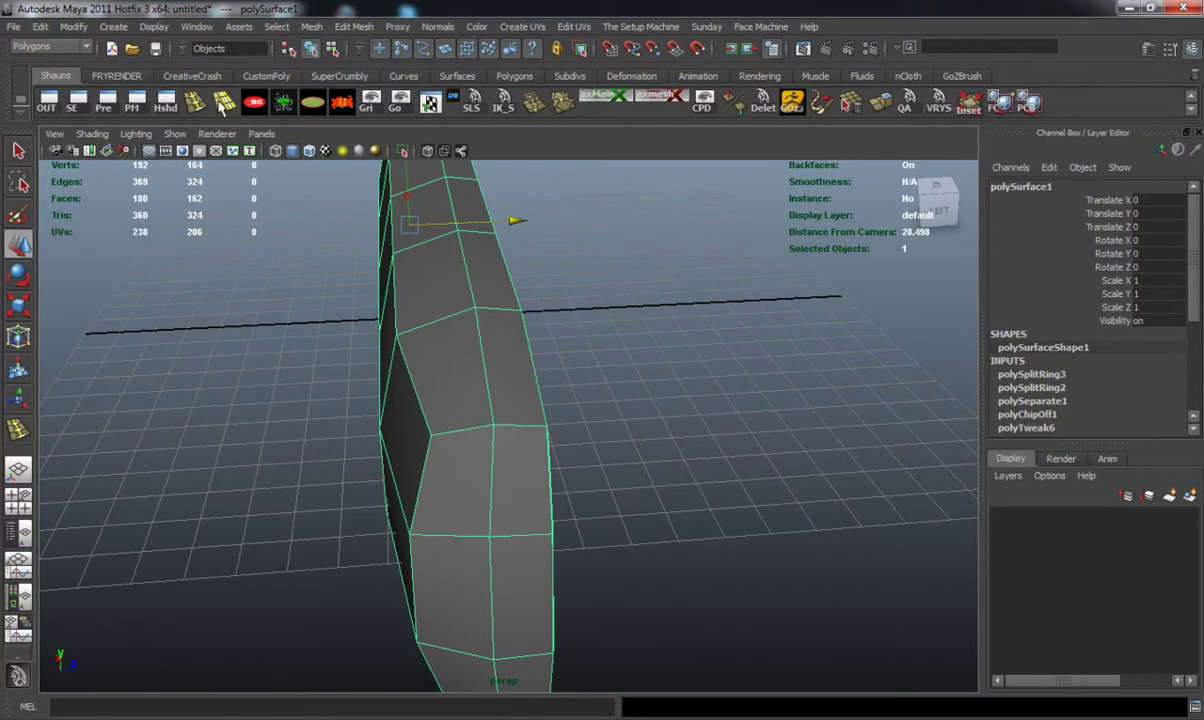
{"action": "left_click", "coordinate": [223, 102]}
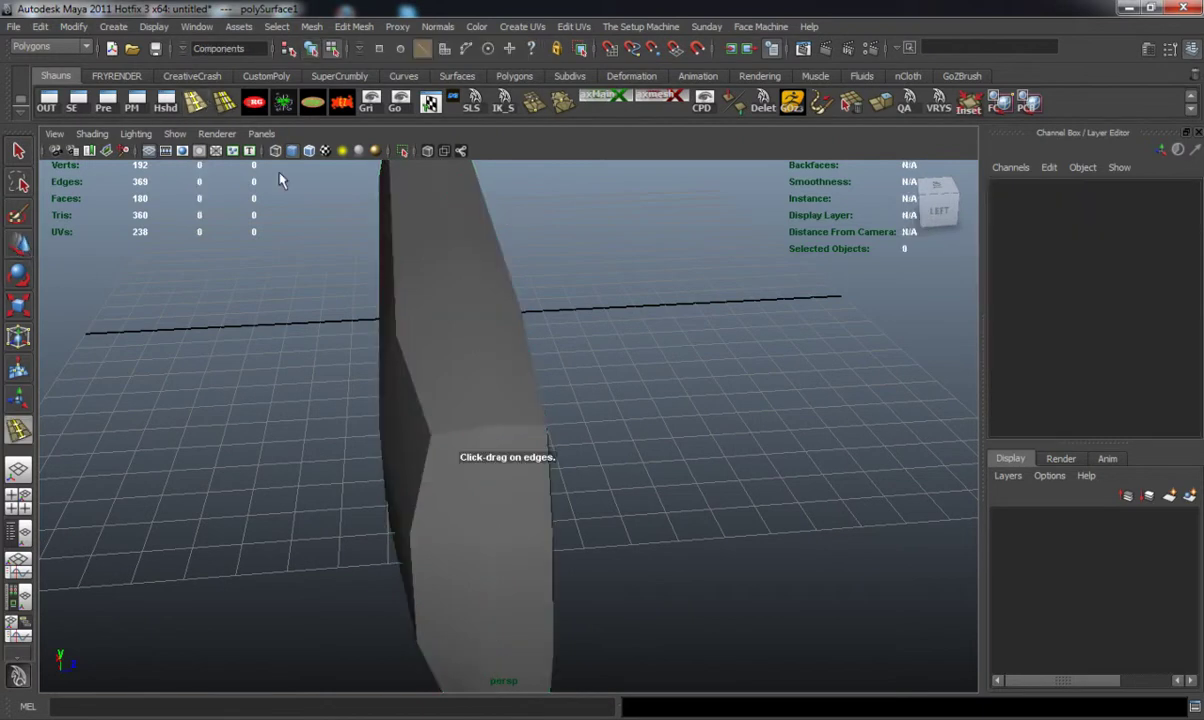
{"action": "left_click", "coordinate": [450, 439]}
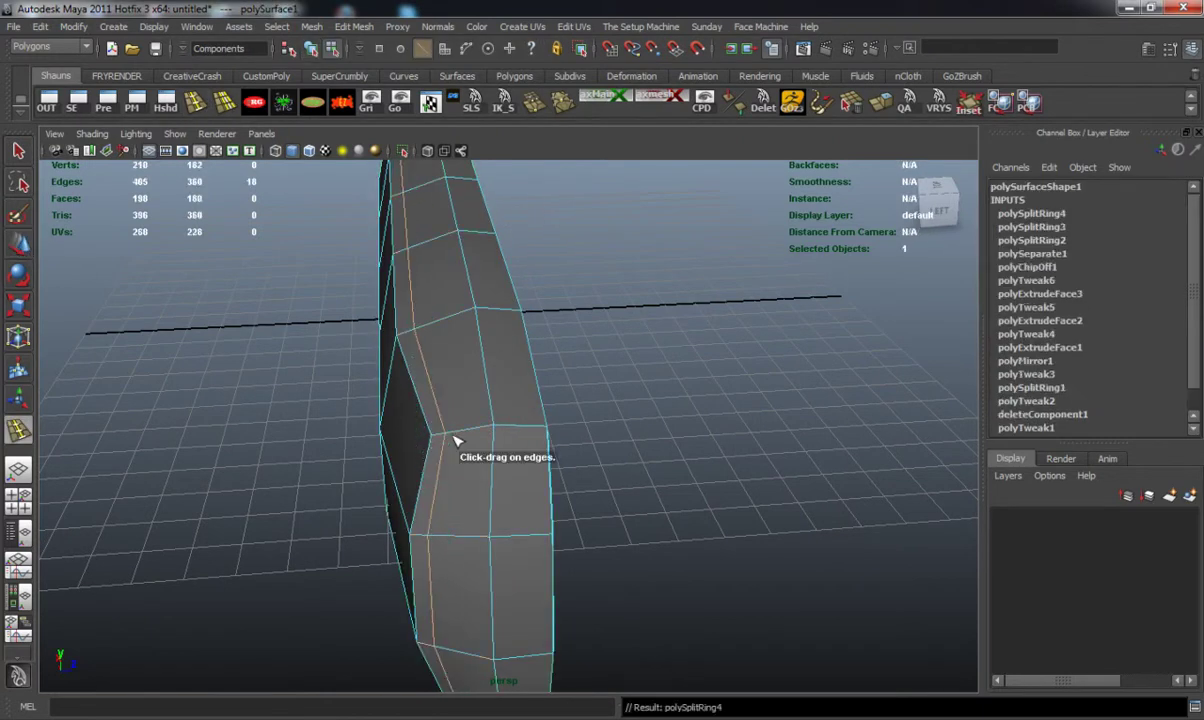
{"action": "left_click", "coordinate": [538, 431]}
{"action": "left_click", "coordinate": [517, 429]}
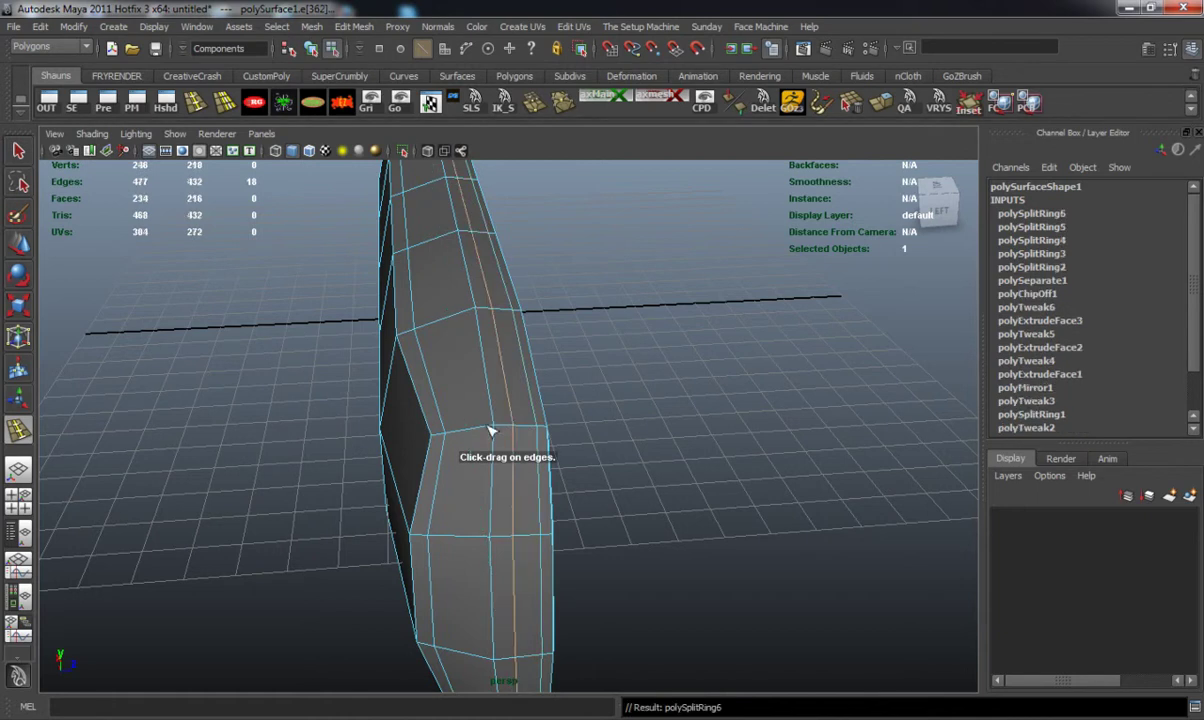
{"action": "left_click", "coordinate": [478, 432]}
Preview the mirror frame smoothed, return to object mode and inspect the mirror from the front with nothing selected
{"action": "key", "text": "w"}
{"action": "key", "text": "3"}
{"action": "right_click_drag", "start_coordinate": [470, 406], "coordinate": [540, 383]}
{"action": "left_click", "coordinate": [633, 446]}
{"action": "left_click_drag", "start_coordinate": [632, 446], "coordinate": [416, 376], "text": "alt"}
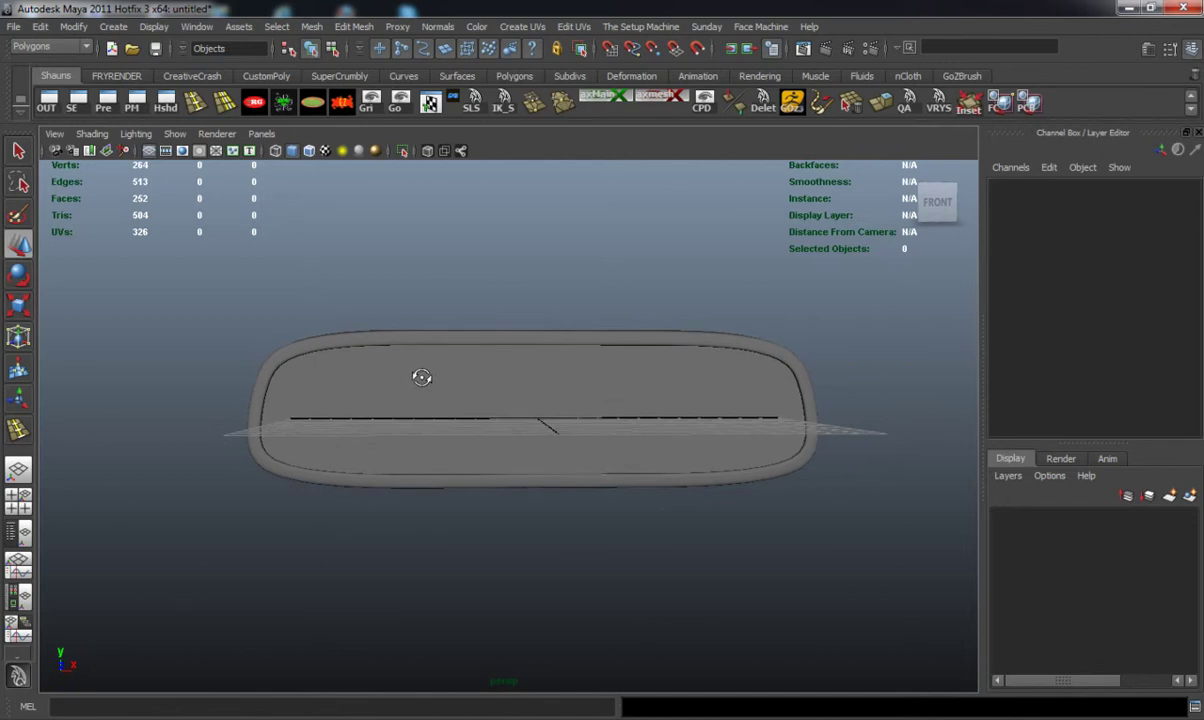
In the front view, return the frame to its unsmoothed display and combine it with the glass piece into one mesh
{"action": "key", "text": "space"}
{"action": "key", "text": "space"}
{"action": "scroll", "coordinate": [322, 571], "scroll_direction": "down", "scroll_amount": 1}
{"action": "middle_click_drag", "start_coordinate": [344, 551], "coordinate": [451, 565], "text": "alt"}
{"action": "left_click", "coordinate": [425, 338]}
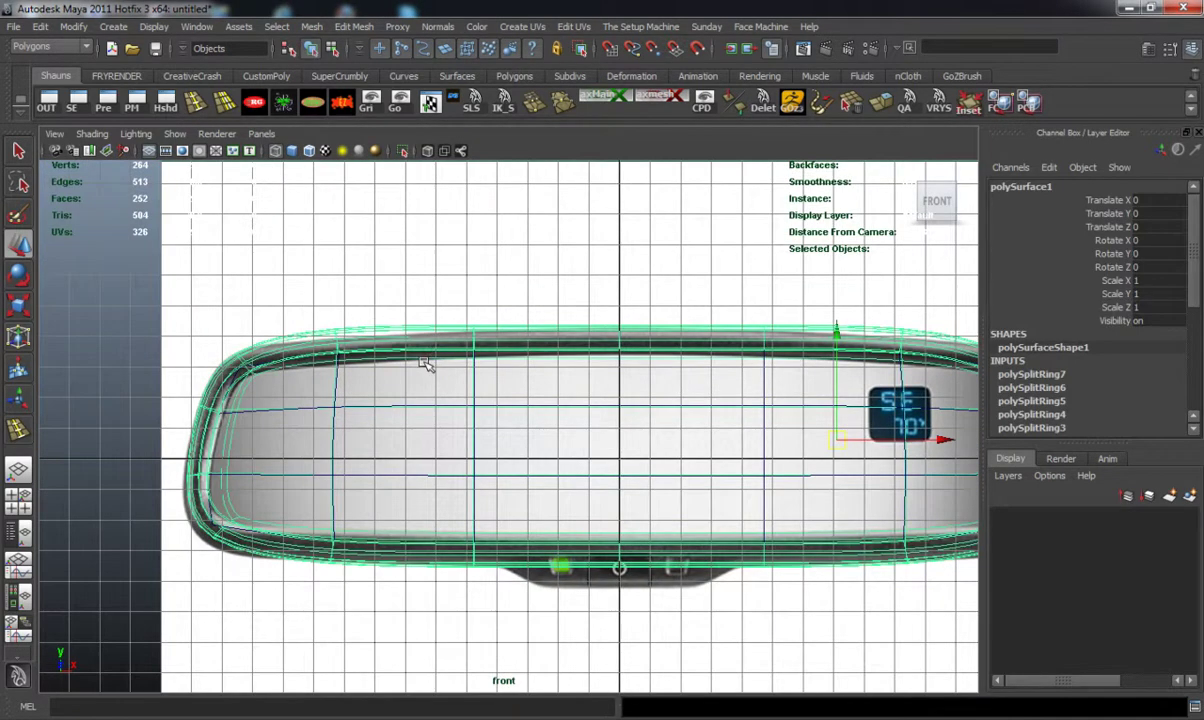
{"action": "key", "text": "1"}
{"action": "middle_click_drag", "start_coordinate": [519, 366], "coordinate": [481, 366], "text": "alt"}
{"action": "mouse_move", "coordinate": [376, 331]}
{"action": "right_mouse_down"}
{"action": "mouse_move", "coordinate": [296, 318]}
{"action": "mouse_move", "coordinate": [380, 311]}
{"action": "right_mouse_up"}
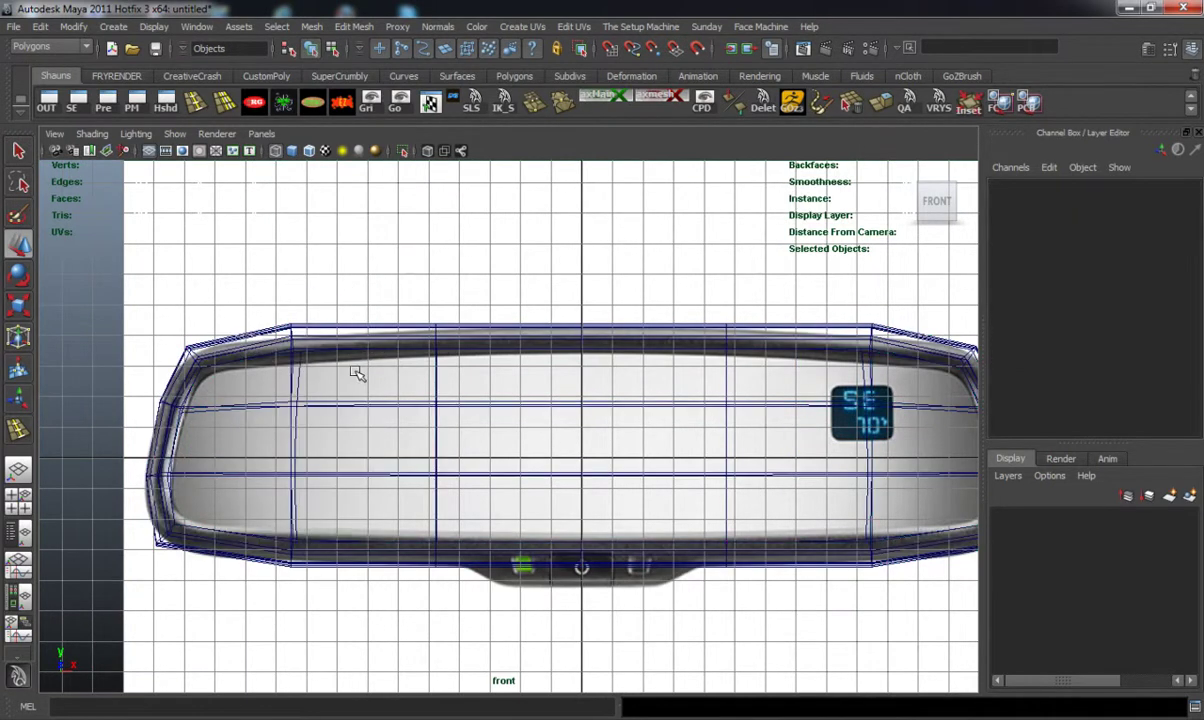
{"action": "left_click", "coordinate": [337, 352]}
{"action": "left_click", "coordinate": [311, 26]}
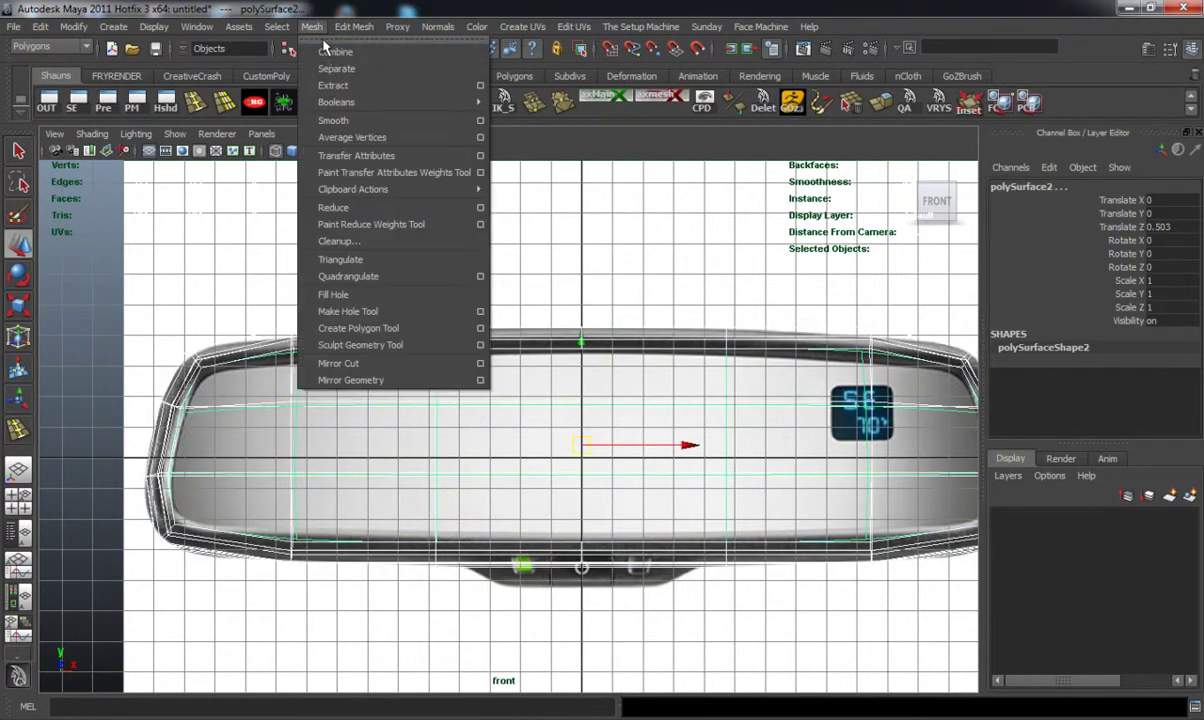
{"action": "left_click", "coordinate": [335, 46]}
Lower the upper-edge vertices of the two columns next to the corners slightly, symmetrically on both sides, towards the reference outline
{"action": "right_click_drag", "start_coordinate": [335, 329], "coordinate": [280, 312]}
{"action": "left_click_drag", "start_coordinate": [256, 300], "coordinate": [345, 381]}
{"action": "middle_click_drag", "start_coordinate": [658, 372], "coordinate": [613, 370], "text": "alt"}
{"action": "left_click_drag", "start_coordinate": [773, 276], "coordinate": [847, 368], "text": "shift"}
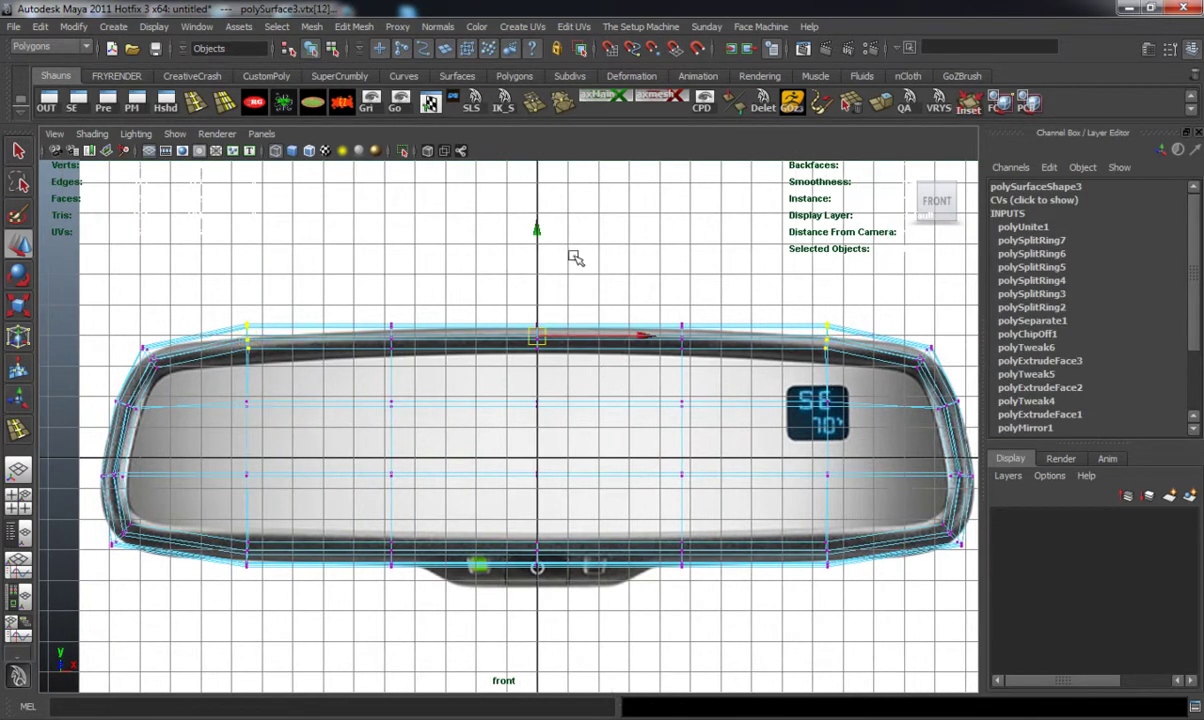
{"action": "middle_click_drag", "start_coordinate": [538, 230], "coordinate": [537, 240]}
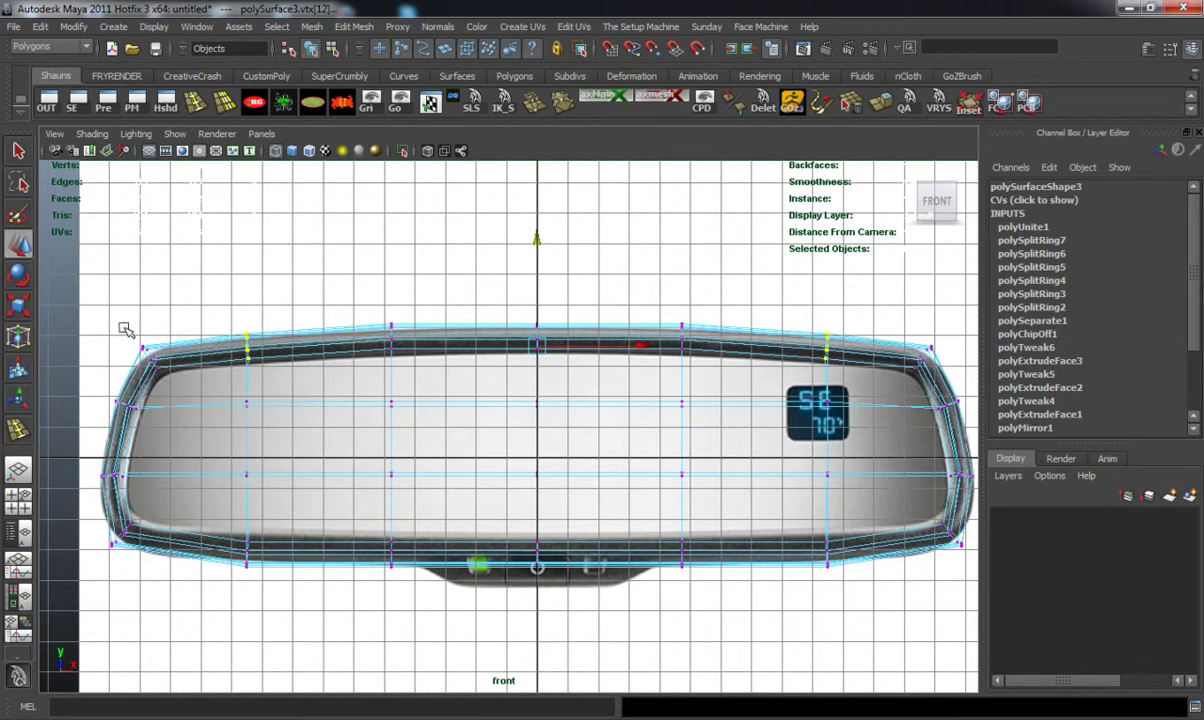
Lower the vertex groups at both upper corners slightly towards the reference outline and briefly preview the mesh smoothed
{"action": "left_click_drag", "start_coordinate": [183, 378], "coordinate": [184, 379]}
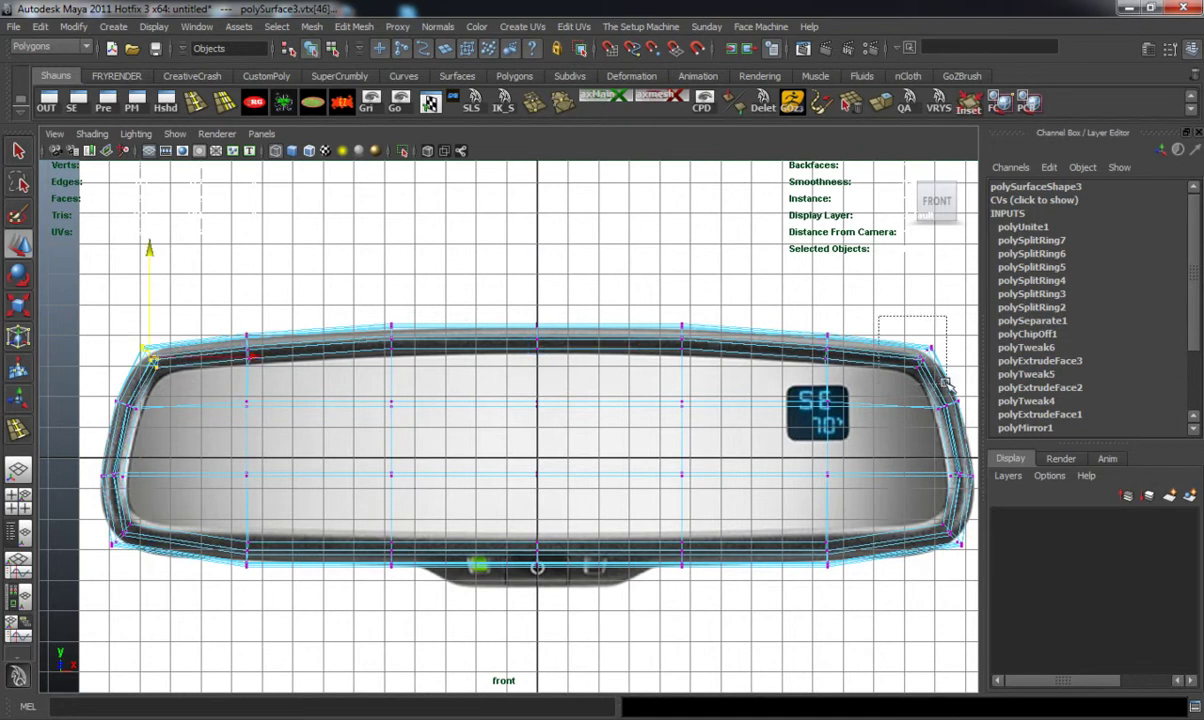
{"action": "left_click_drag", "start_coordinate": [946, 372], "coordinate": [946, 372], "text": "shift"}
{"action": "middle_click_drag", "start_coordinate": [535, 250], "coordinate": [535, 260]}
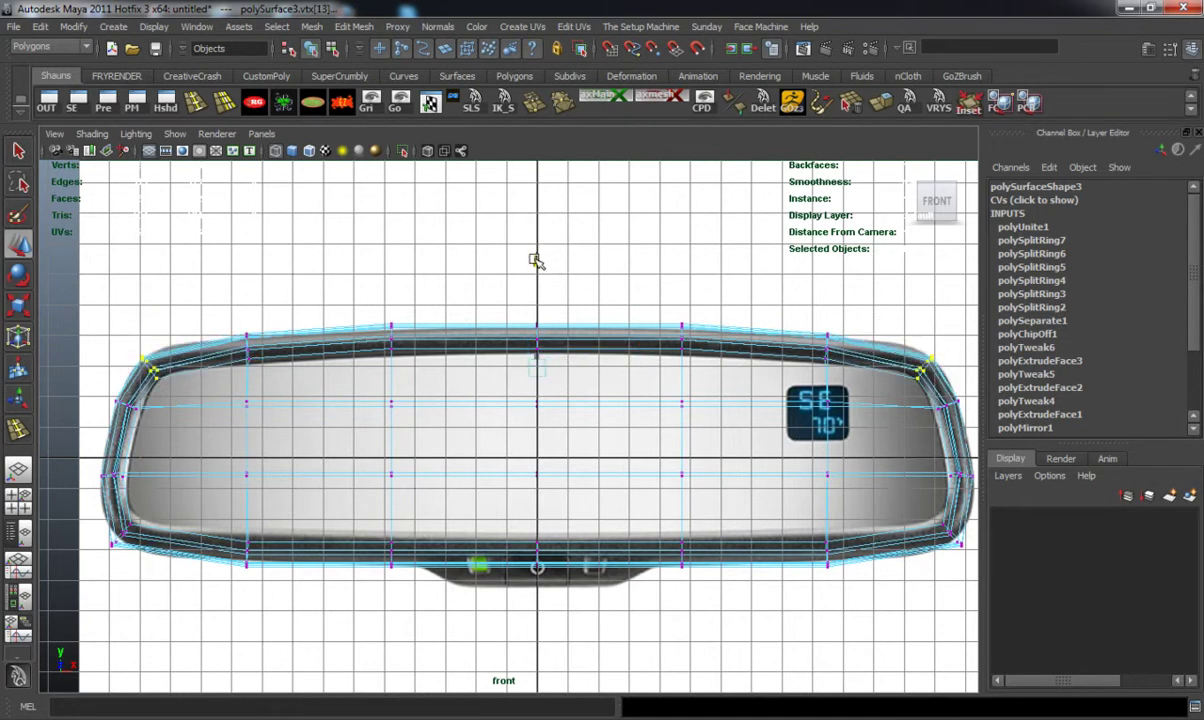
{"action": "key", "text": "3"}
{"action": "key", "text": "1"}
Scale the vertex groups at both lower corners slightly closer together horizontally
{"action": "middle_click_drag", "start_coordinate": [636, 398], "coordinate": [582, 355], "text": "alt"}
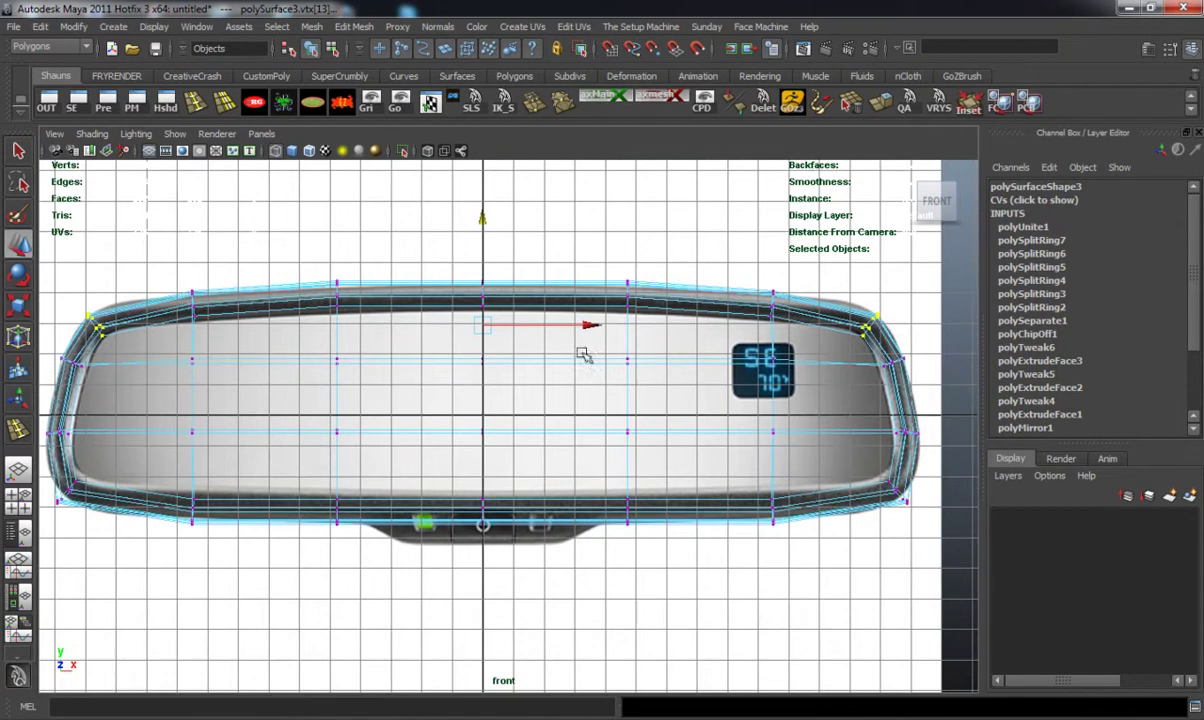
{"action": "left_click_drag", "start_coordinate": [843, 468], "coordinate": [940, 525]}
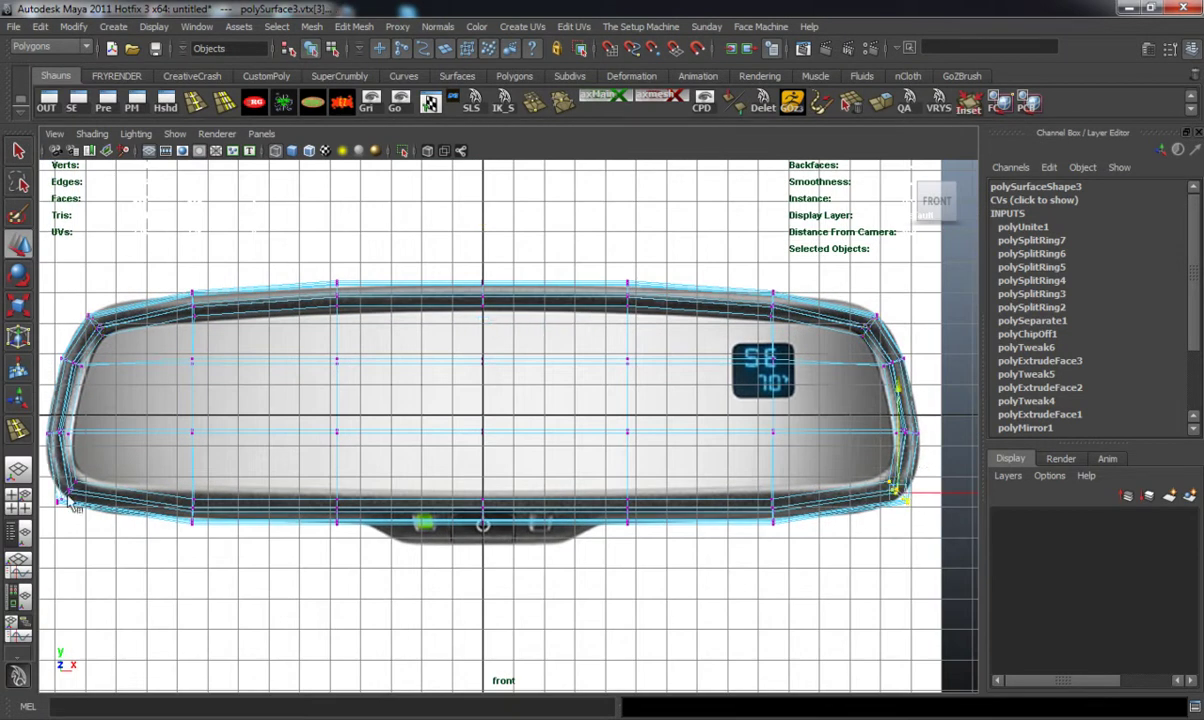
{"action": "middle_click_drag", "start_coordinate": [90, 509], "coordinate": [117, 516], "text": "alt"}
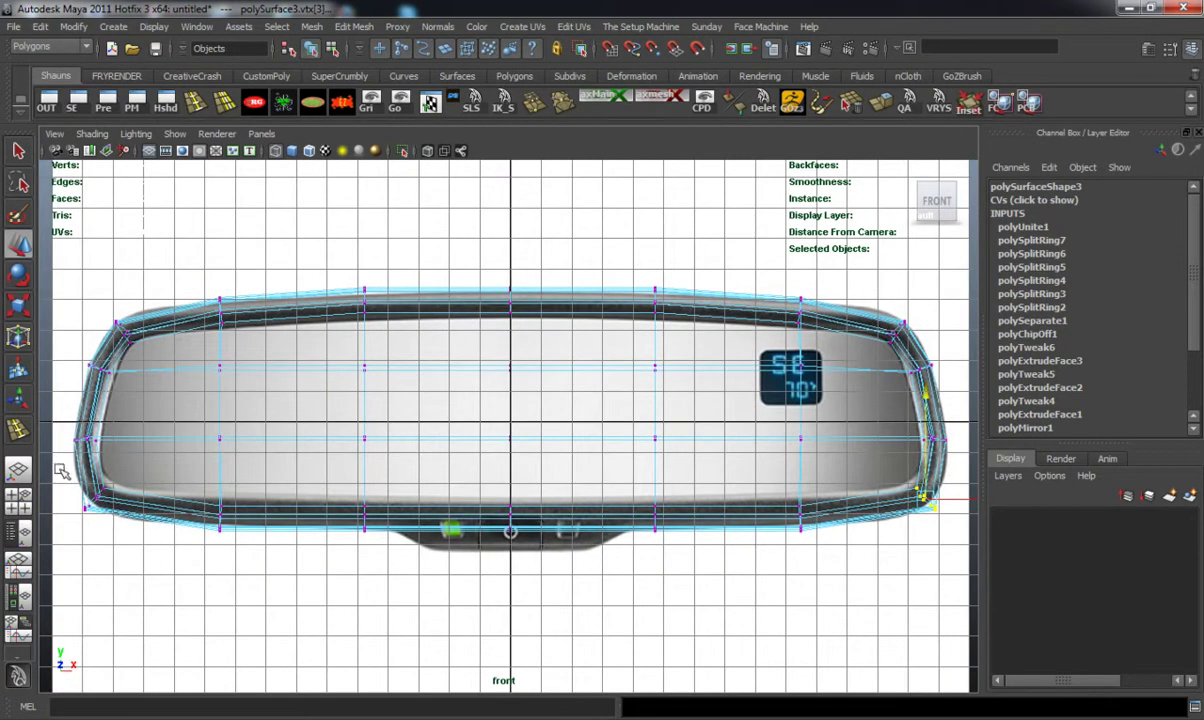
{"action": "left_click_drag", "start_coordinate": [62, 472], "coordinate": [140, 530], "text": "shift"}
{"action": "key", "text": "r"}
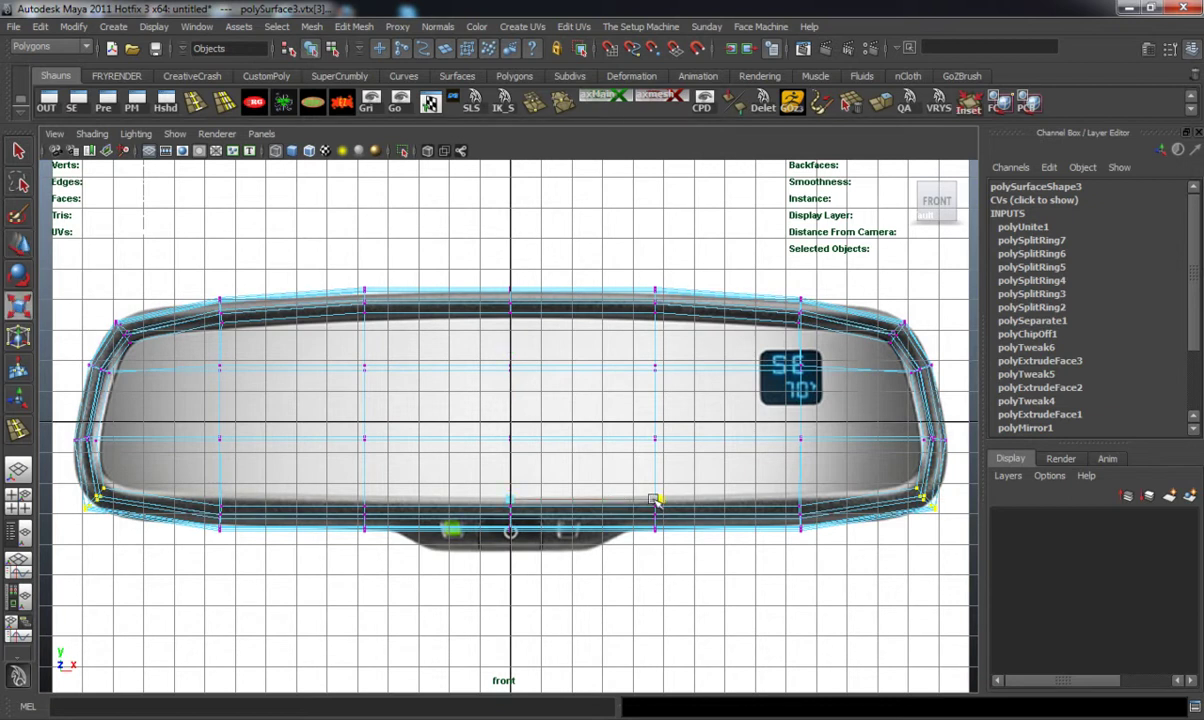
{"action": "mouse_move", "coordinate": [655, 500]}
{"action": "left_mouse_down"}
{"action": "mouse_move", "coordinate": [645, 497]}
{"action": "mouse_move", "coordinate": [656, 499]}
{"action": "left_mouse_up"}
Raise all lower-edge vertices between the two bottom corners to flatten the bottom edge, and preview the mesh smoothed
{"action": "left_click_drag", "start_coordinate": [192, 490], "coordinate": [868, 605]}
{"action": "key", "text": "w"}
{"action": "middle_click_drag", "start_coordinate": [512, 413], "coordinate": [512, 394]}
{"action": "key", "text": "3"}
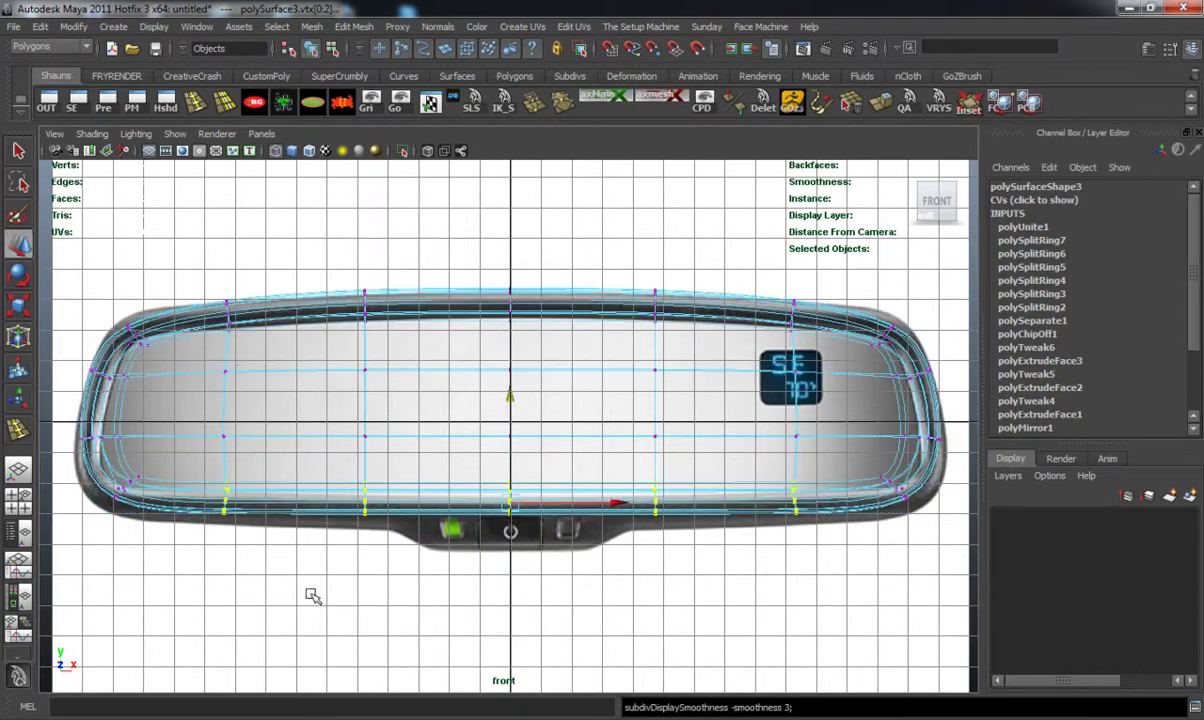
{"action": "left_click", "coordinate": [311, 597]}
{"action": "middle_click_drag", "start_coordinate": [561, 442], "coordinate": [559, 453], "text": "alt"}
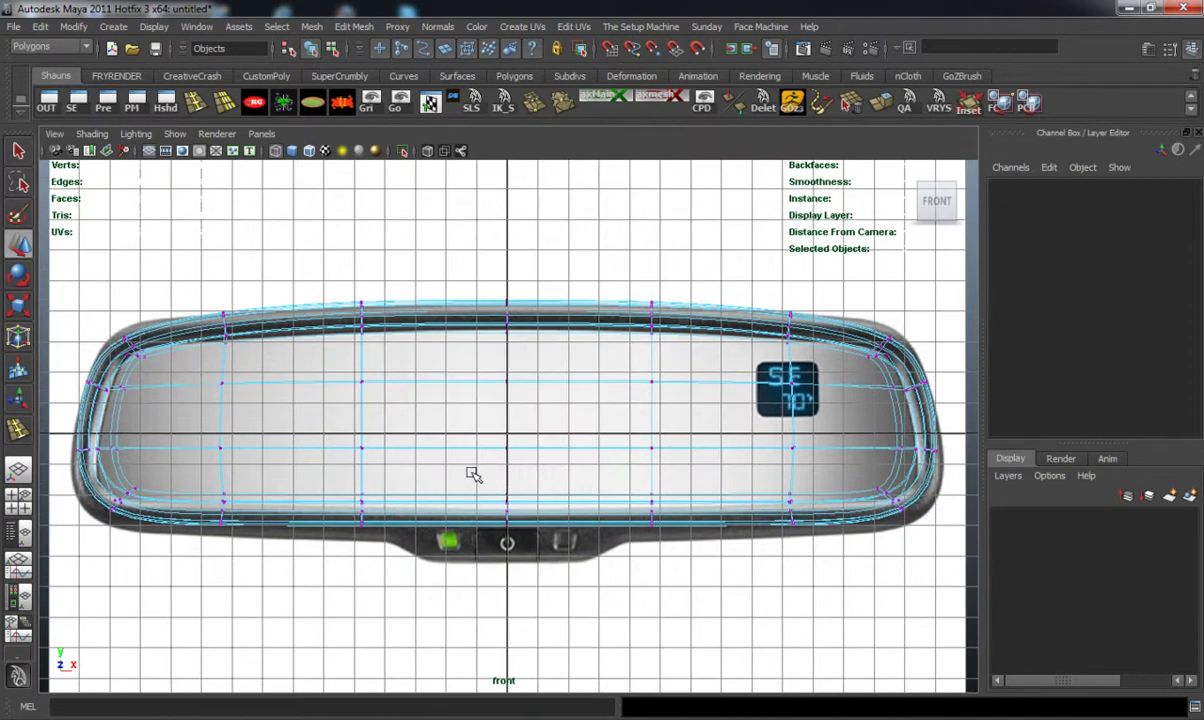
On the unsmoothed mesh, raise the upper-edge vertices next to both top corners slightly and check the shape smoothed
{"action": "key", "text": "1"}
{"action": "left_click_drag", "start_coordinate": [192, 289], "coordinate": [233, 306]}
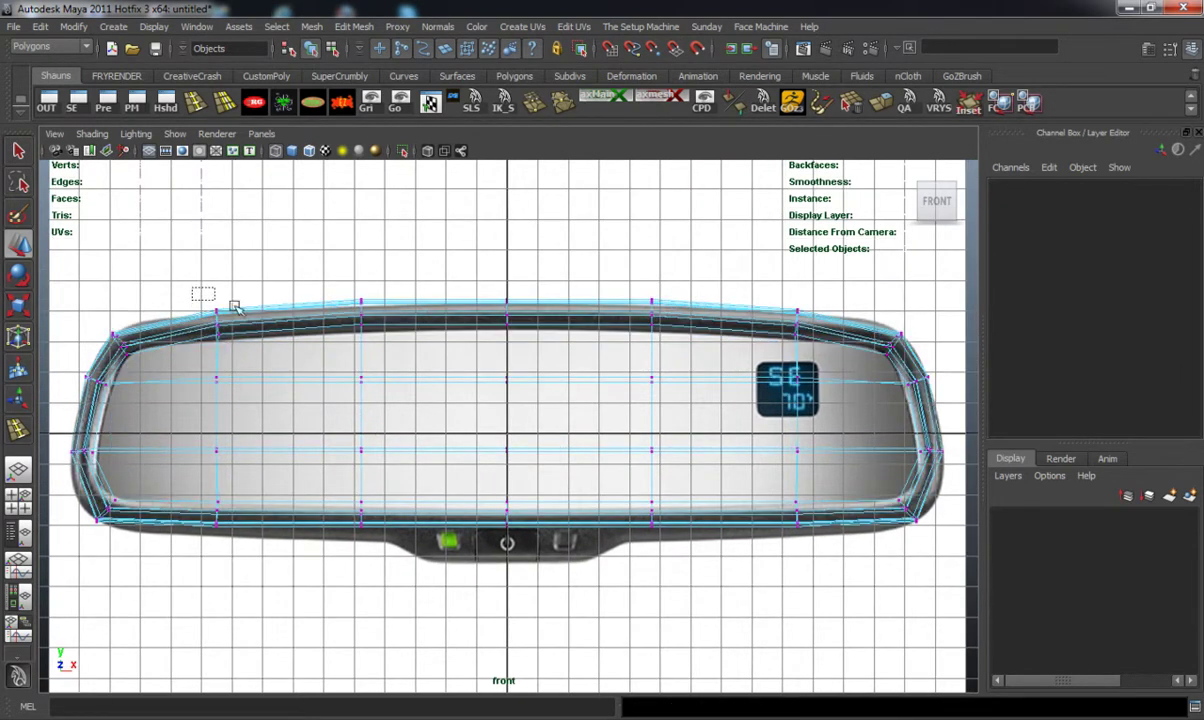
{"action": "left_click_drag", "start_coordinate": [298, 345], "coordinate": [298, 345]}
{"action": "left_click_drag", "start_coordinate": [623, 217], "coordinate": [810, 348], "text": "shift"}
{"action": "left_click_drag", "start_coordinate": [508, 210], "coordinate": [511, 203]}
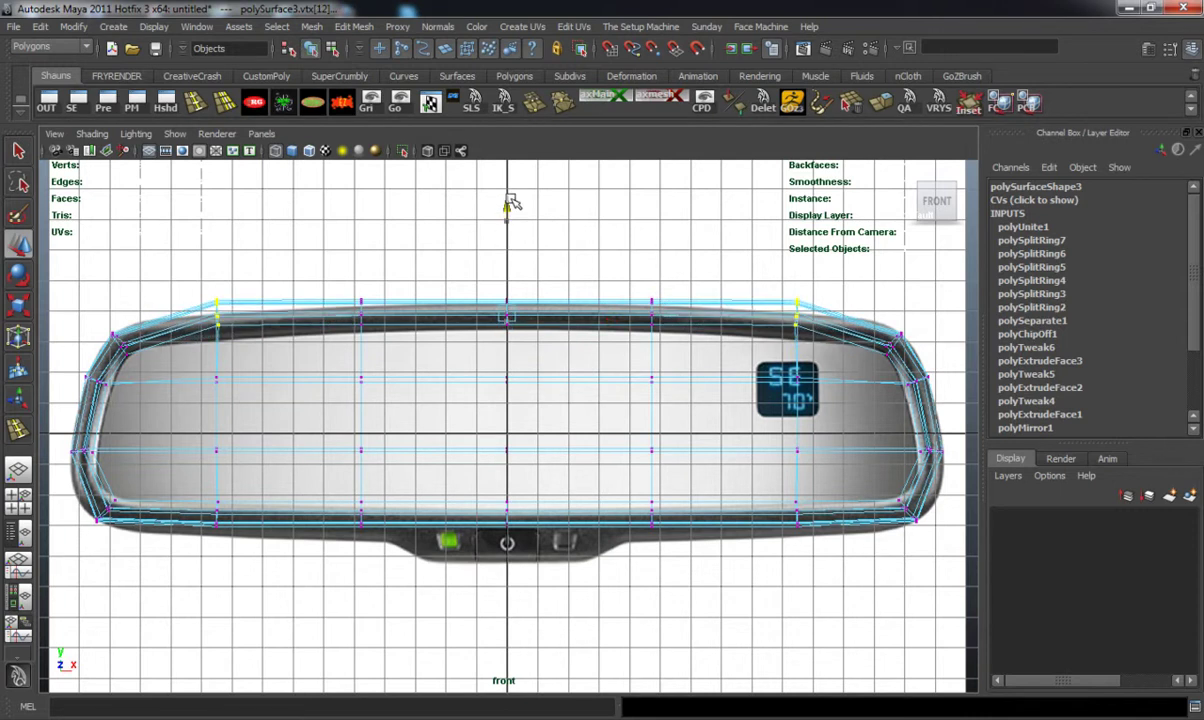
{"action": "key", "text": "3"}
{"action": "key", "text": "1"}
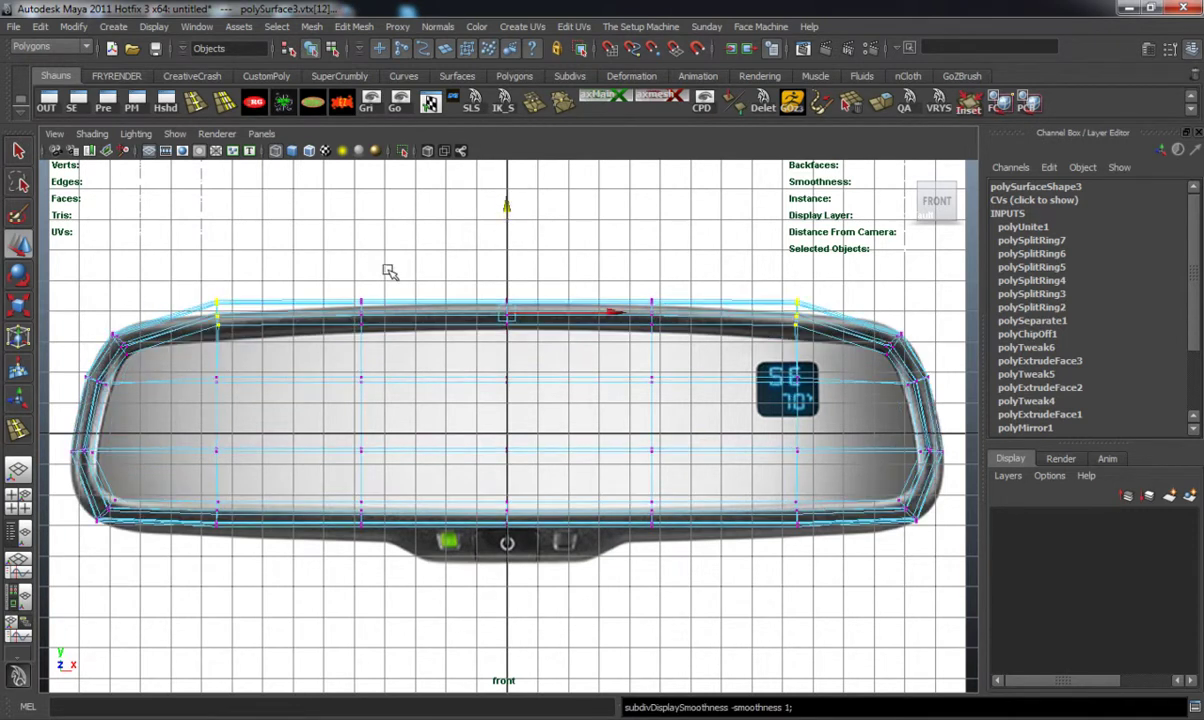
Spread those upper-edge vertices outward horizontally, lower them slightly, and preview the smoothed mirror in the perspective view
{"action": "key", "text": "r"}
{"action": "left_click_drag", "start_coordinate": [617, 314], "coordinate": [676, 317]}
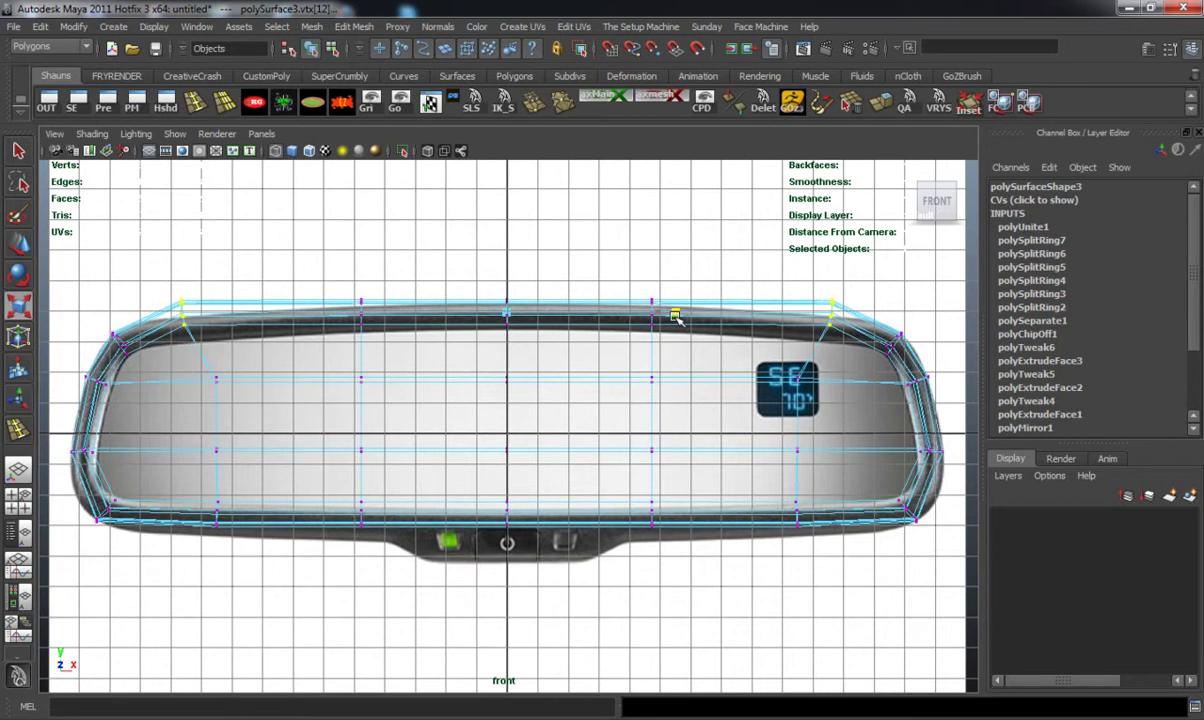
{"action": "key", "text": "w"}
{"action": "left_click_drag", "start_coordinate": [505, 204], "coordinate": [505, 218]}
{"action": "key", "text": "3"}
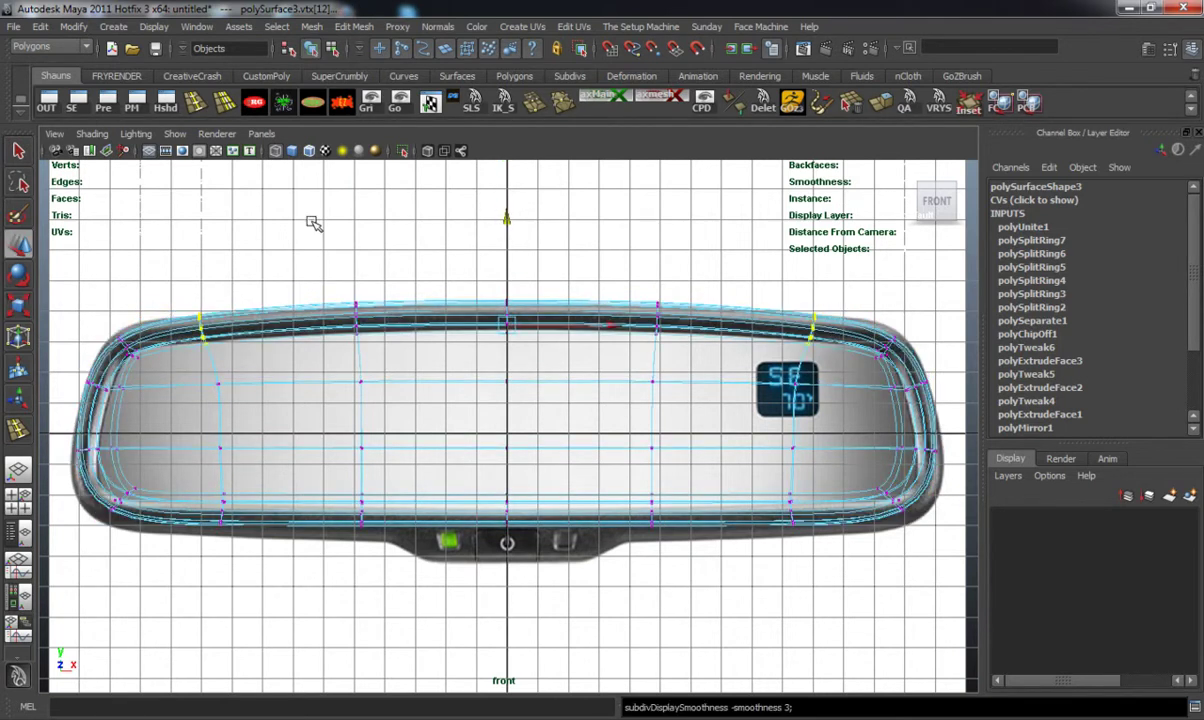
{"action": "left_click", "coordinate": [312, 223]}
{"action": "key", "text": "space"}
{"action": "key", "text": "space"}
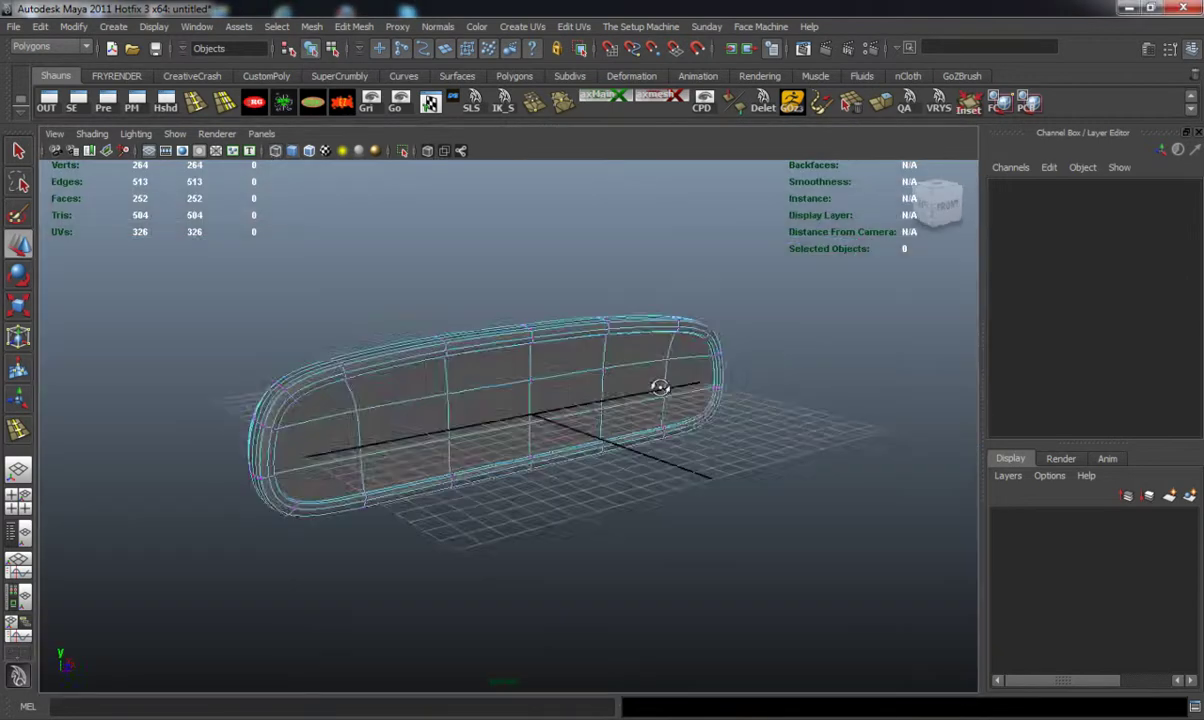